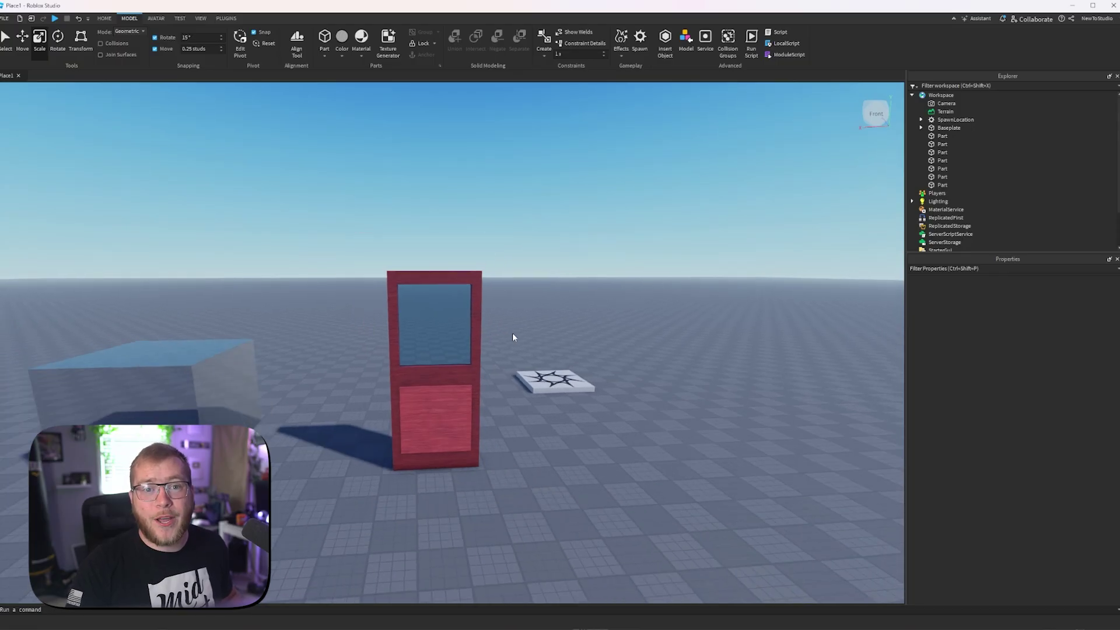
# Step: Flatten the door's raised lower panel to a depth of about 1.41 studs, flush with the frame
pyautogui.scroll(4, 512, 332)
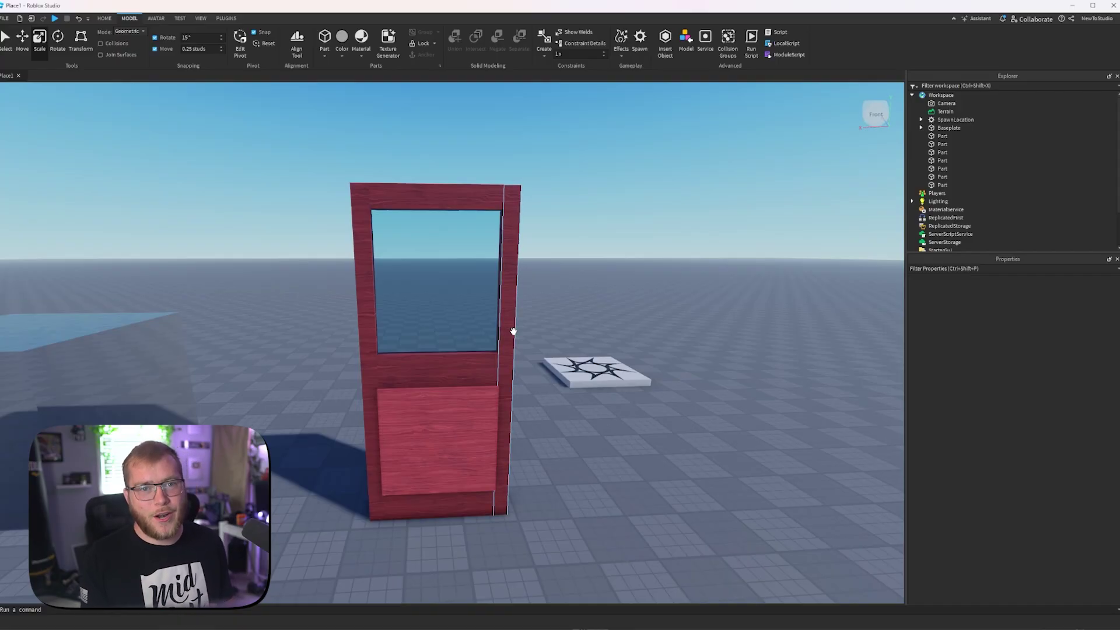
pyautogui.scroll(5, 485, 421)
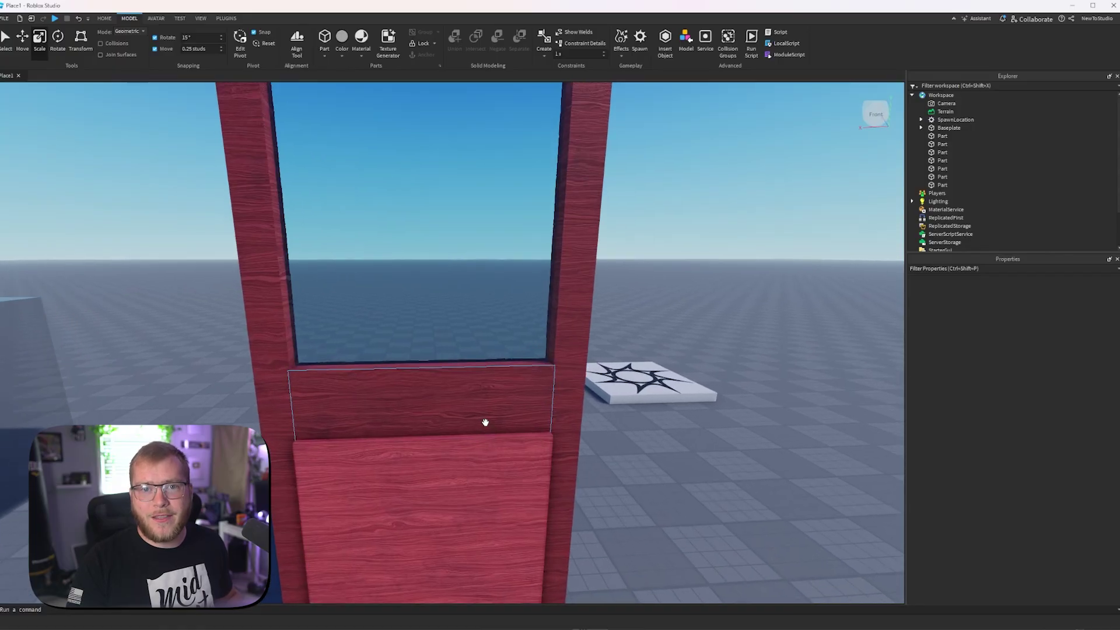
pyautogui.moveTo(486, 423); pyautogui.dragTo(541, 416, button='right')
pyautogui.press('d')
pyautogui.scroll(-3, 486, 422)
pyautogui.scroll(3, 541, 416)
pyautogui.press('d')
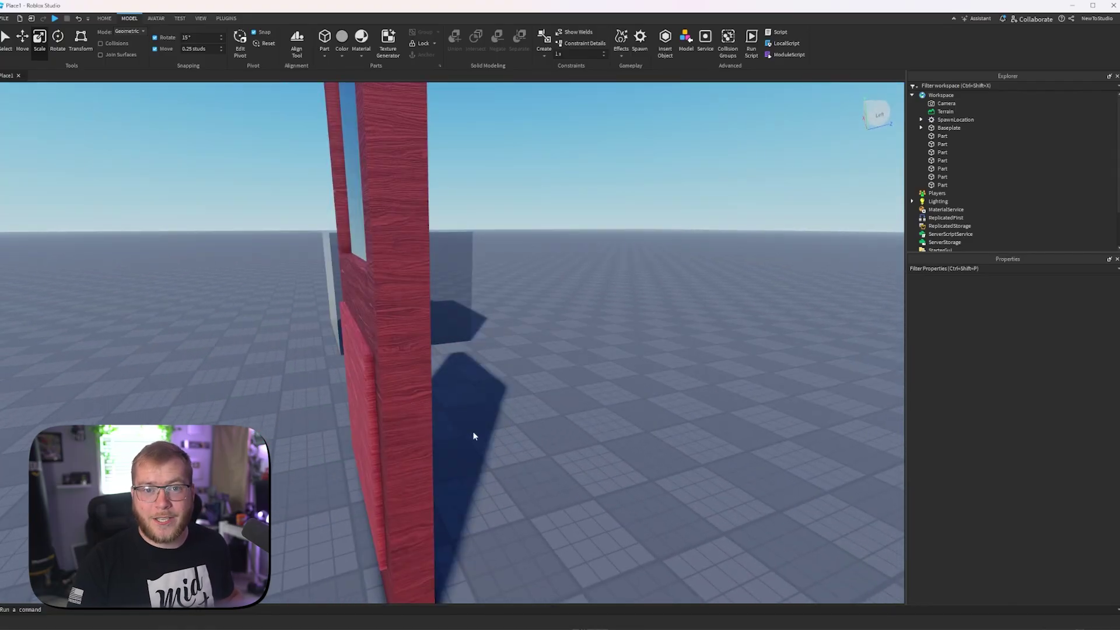
pyautogui.click(385, 396)
pyautogui.moveTo(330, 418); pyautogui.dragTo(343, 417)
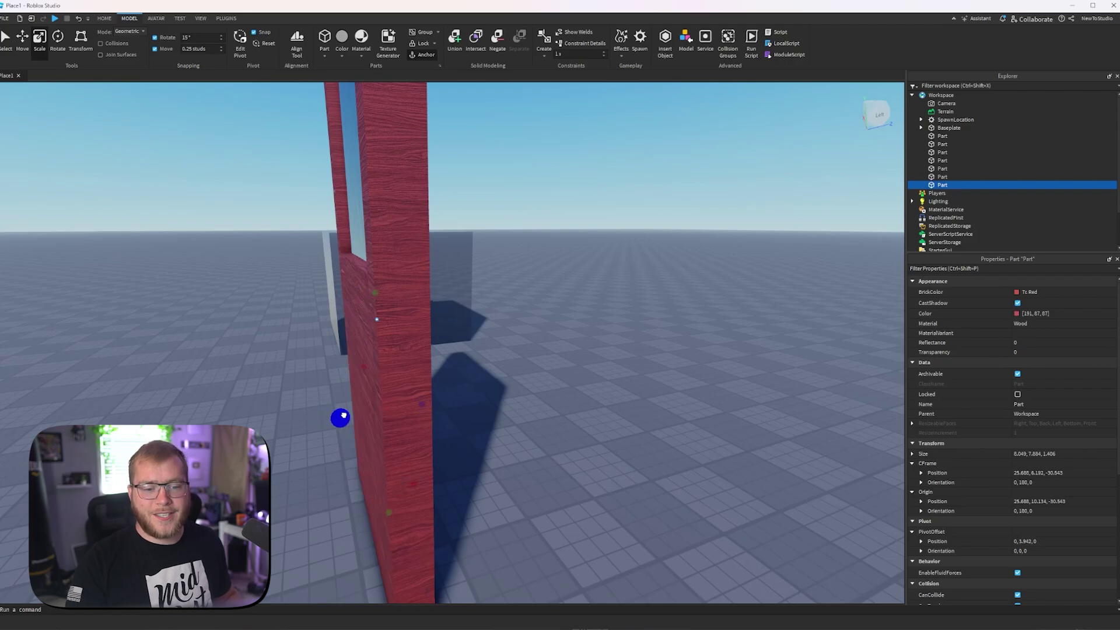
pyautogui.press('a')
pyautogui.moveTo(462, 409); pyautogui.dragTo(462, 409, button='right')
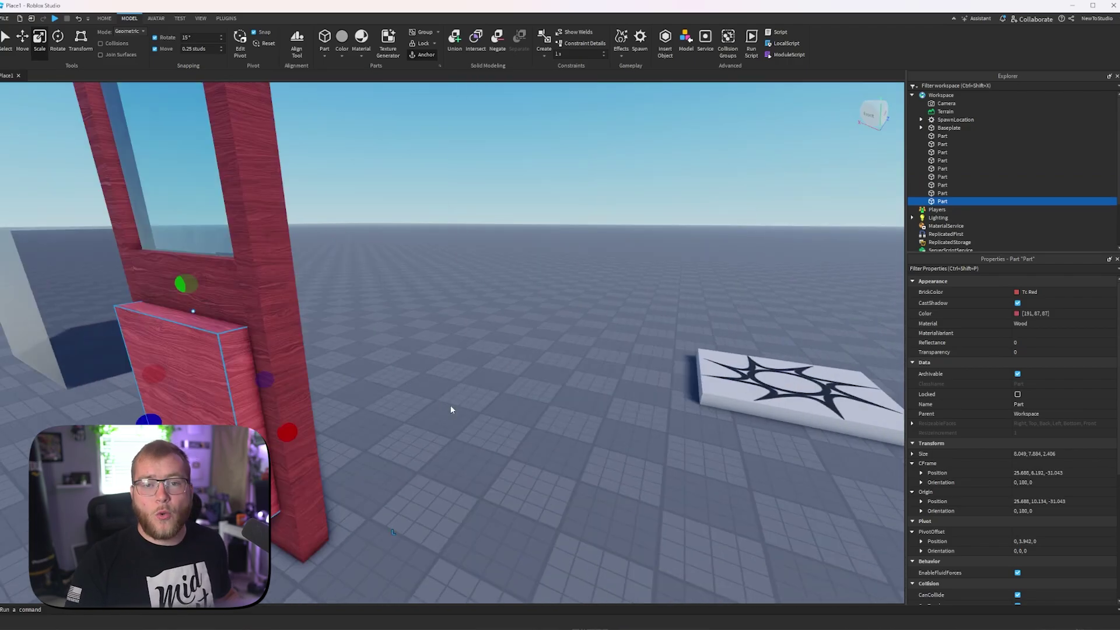
# Step: Stretch the door's lower panel to a depth of about 3.66 studs so it passes through both faces of the frame
pyautogui.hotkey('ctrl', 'a')
pyautogui.moveTo(451, 405); pyautogui.dragTo(439, 424, button='right')
pyautogui.click(443, 418)
pyautogui.press('a')
pyautogui.press('w')
pyautogui.press('d')
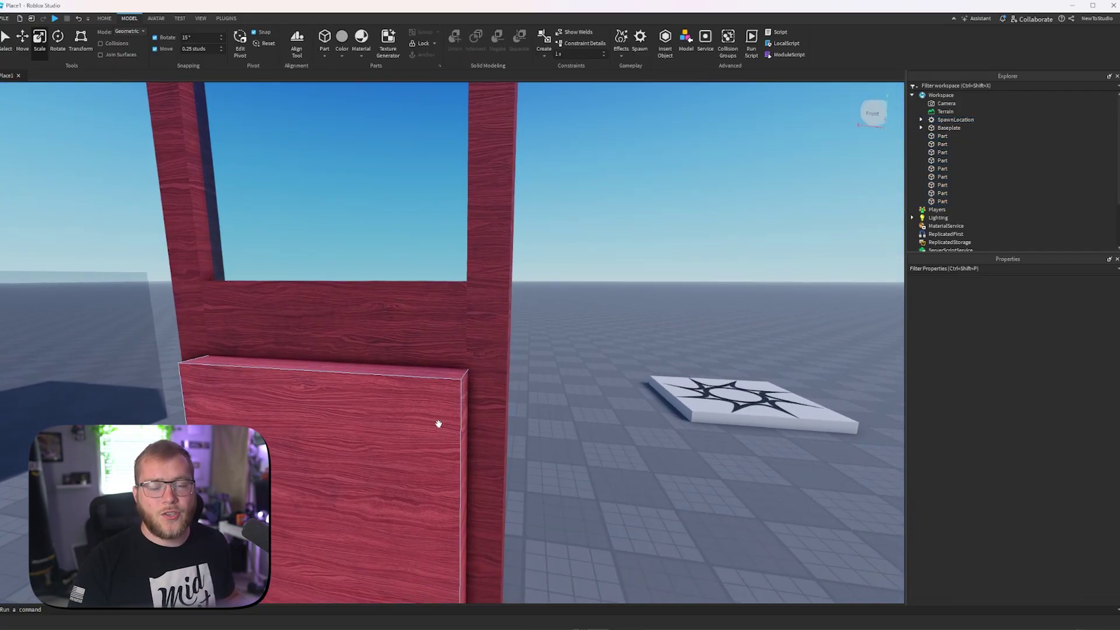
pyautogui.click(362, 407)
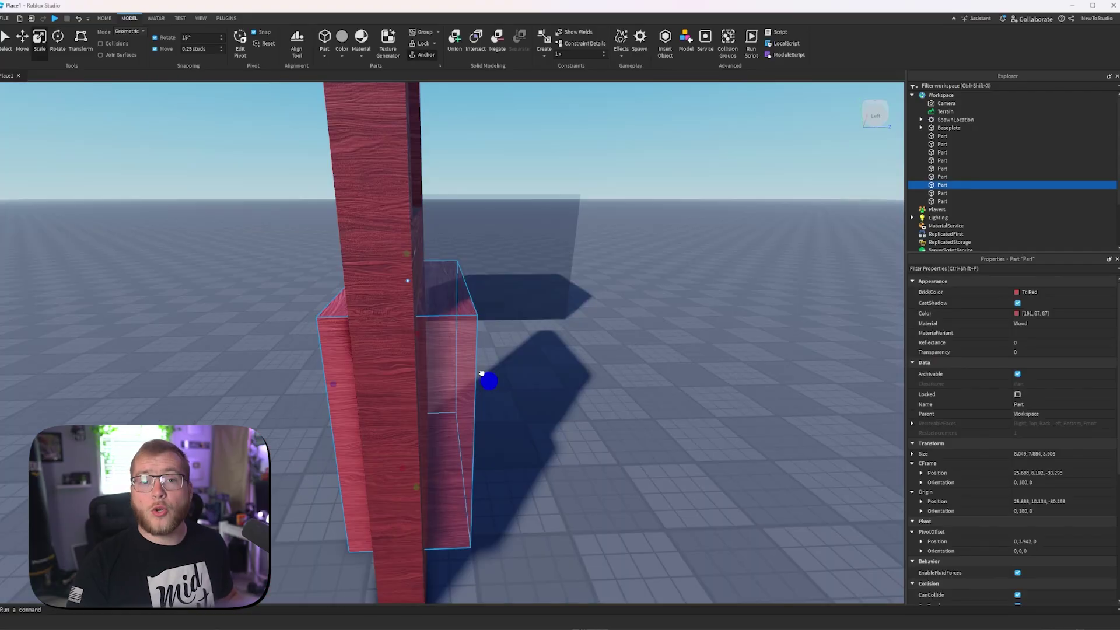
pyautogui.keyDown('ctrl'); pyautogui.moveTo(483, 375); pyautogui.dragTo(633, 368); pyautogui.keyUp('ctrl')
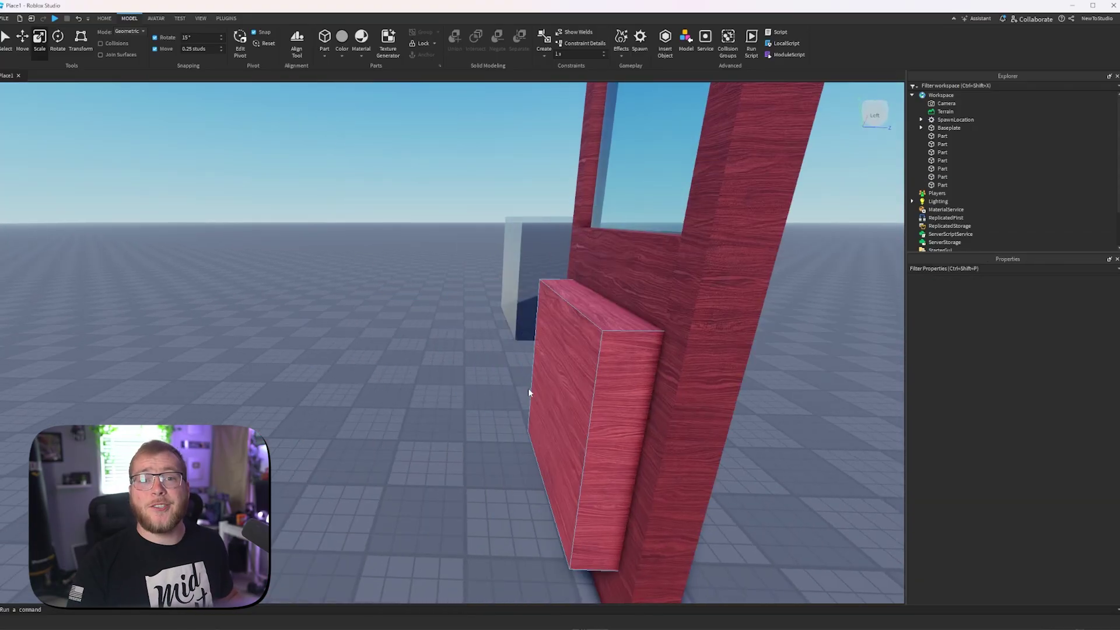
# Step: Negate the deepened lower panel so it can act as a cutting volume
pyautogui.moveTo(527, 387); pyautogui.dragTo(528, 387, button='right')
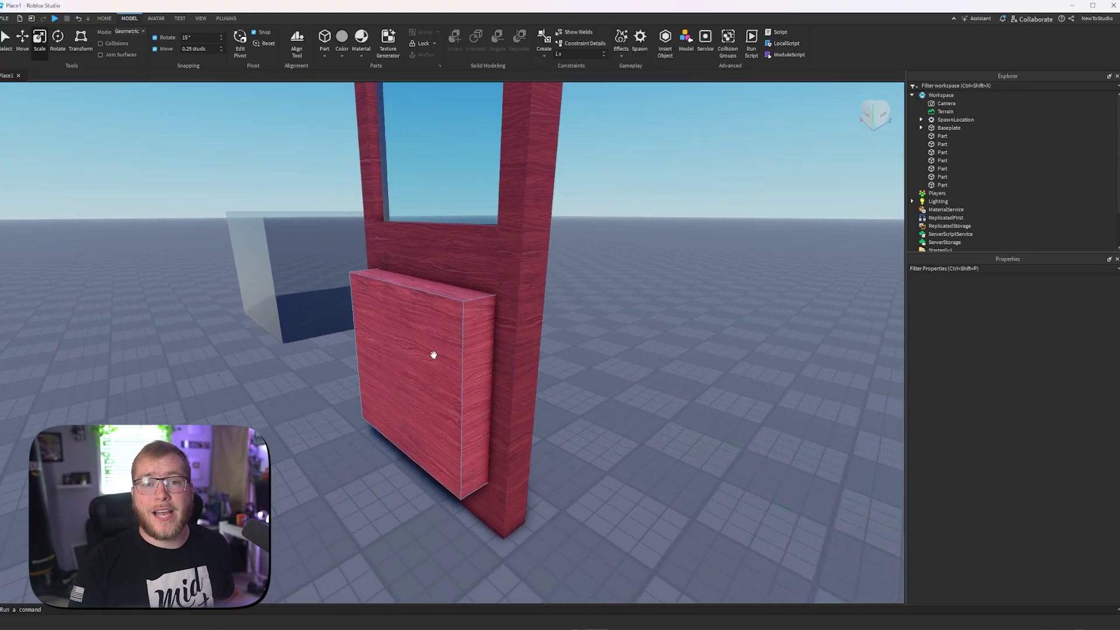
pyautogui.moveTo(584, 330); pyautogui.dragTo(584, 330, button='right')
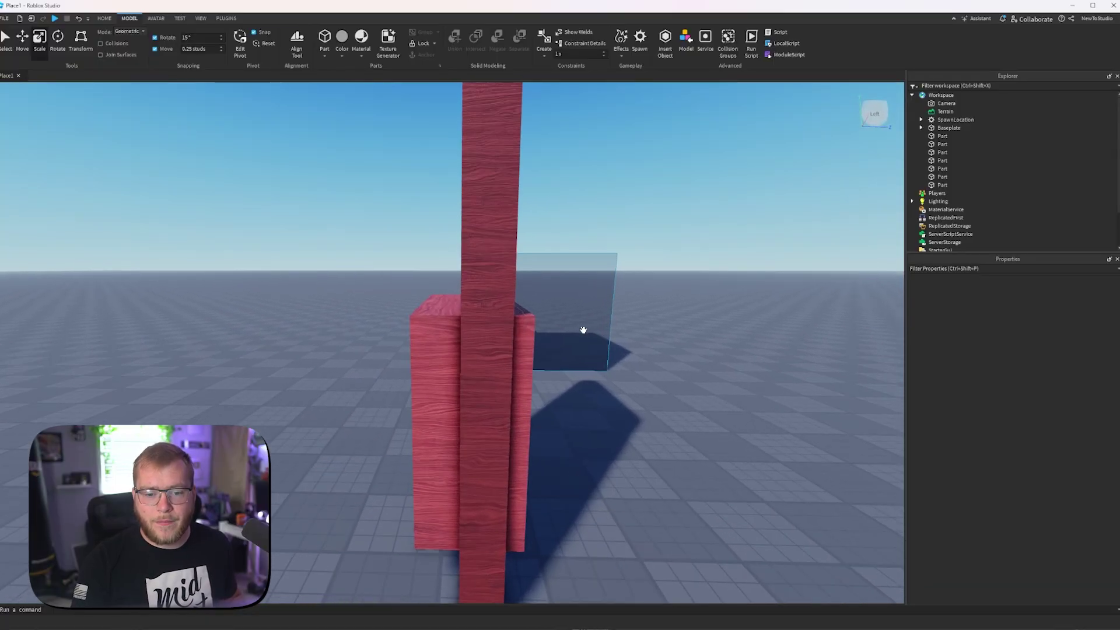
pyautogui.click(438, 349)
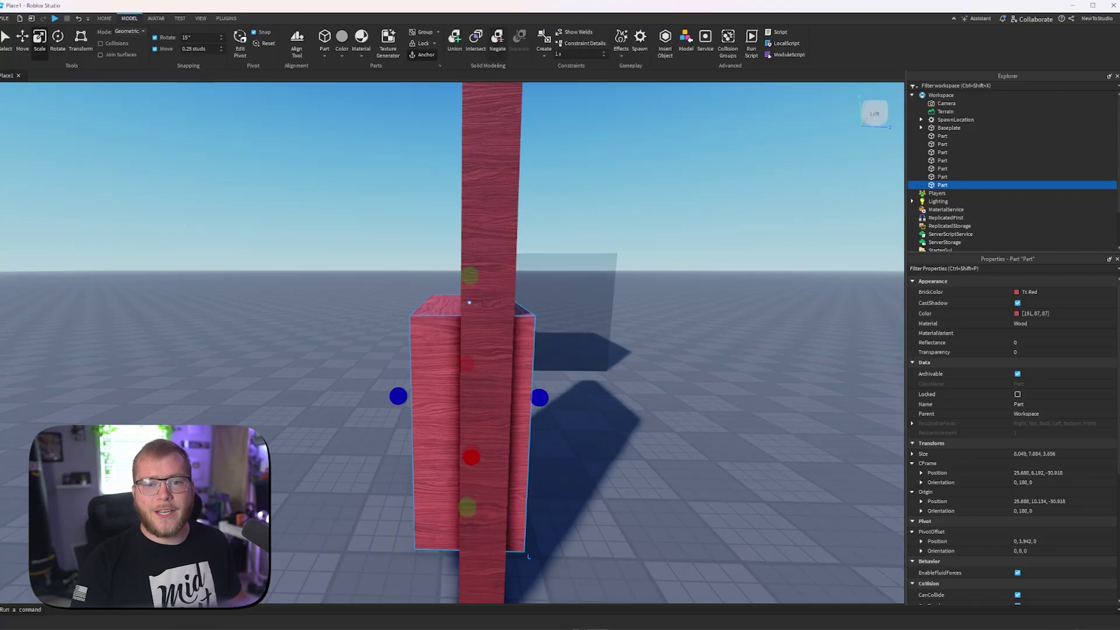
pyautogui.click(497, 40)
pyautogui.moveTo(358, 293); pyautogui.dragTo(309, 291, button='right')
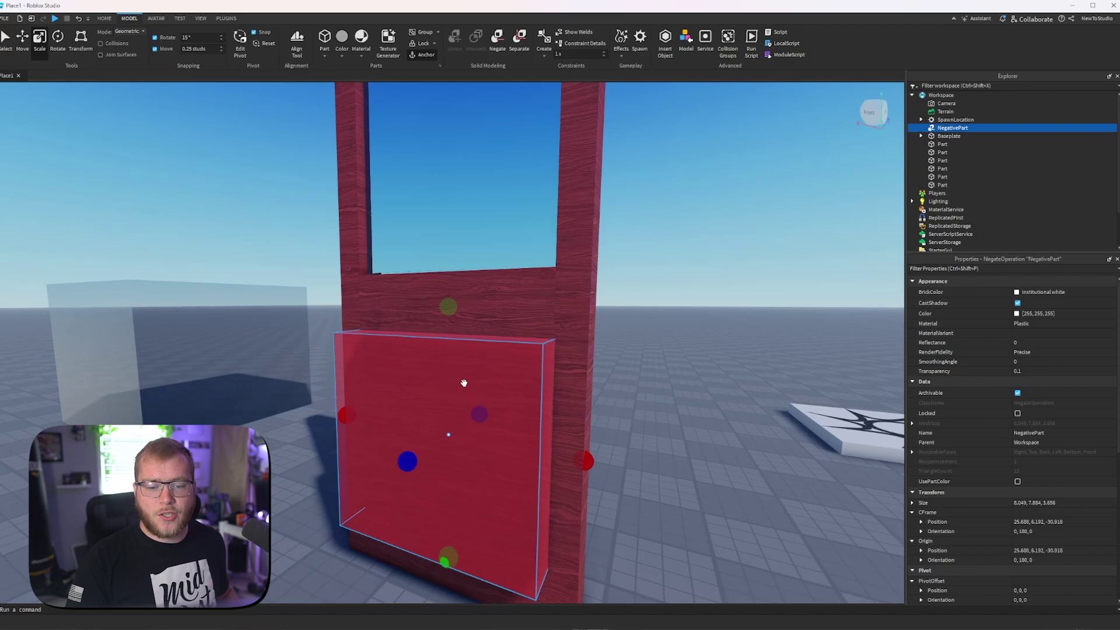
# Step: Union the negative part with the door's lower infill part to cut a rectangular opening through it
pyautogui.keyDown('ctrl'); pyautogui.click(521, 299); pyautogui.keyUp('ctrl')
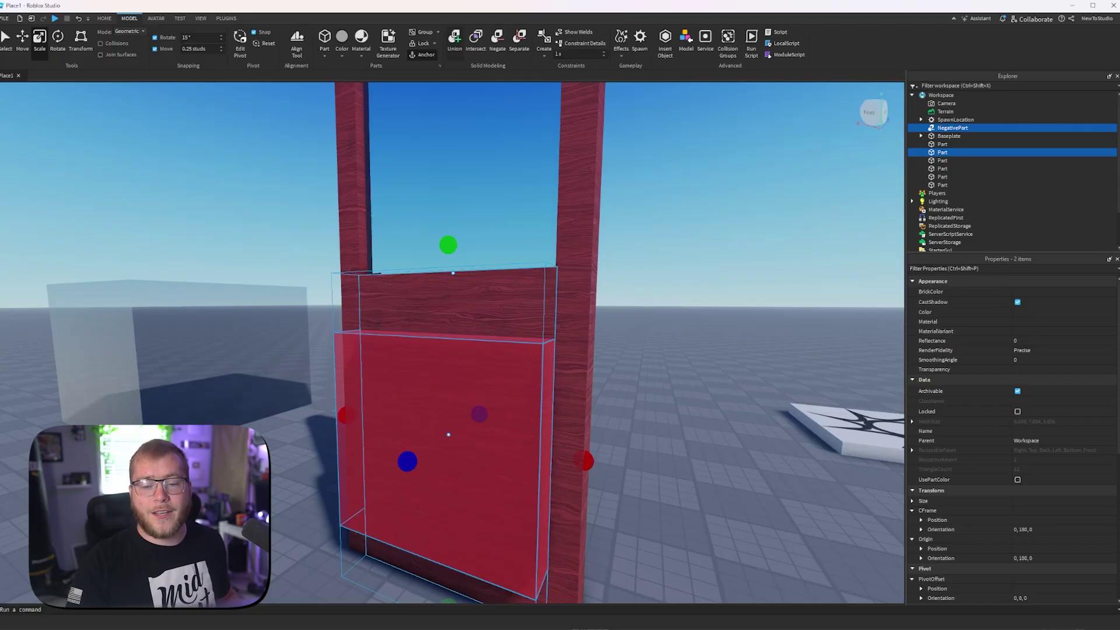
pyautogui.click(454, 41)
pyautogui.click(488, 341)
pyautogui.moveTo(487, 341); pyautogui.dragTo(488, 342, button='right')
pyautogui.click(474, 241)
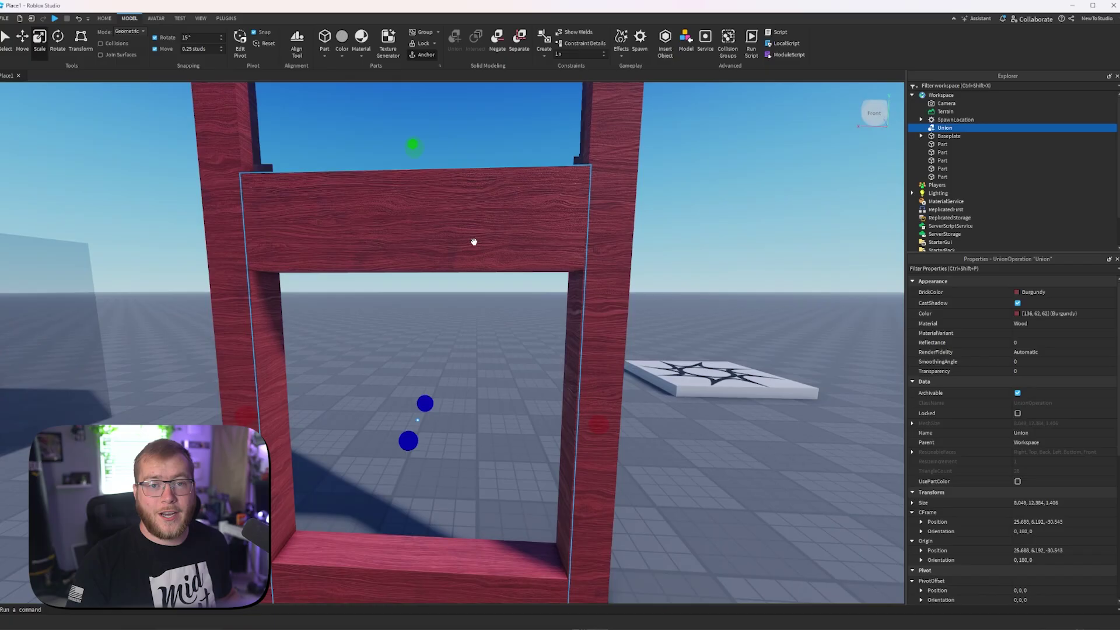
# Step: Try scaling the cut door section down to a height of about 4.88 studs
pyautogui.scroll(-10, 462, 224)
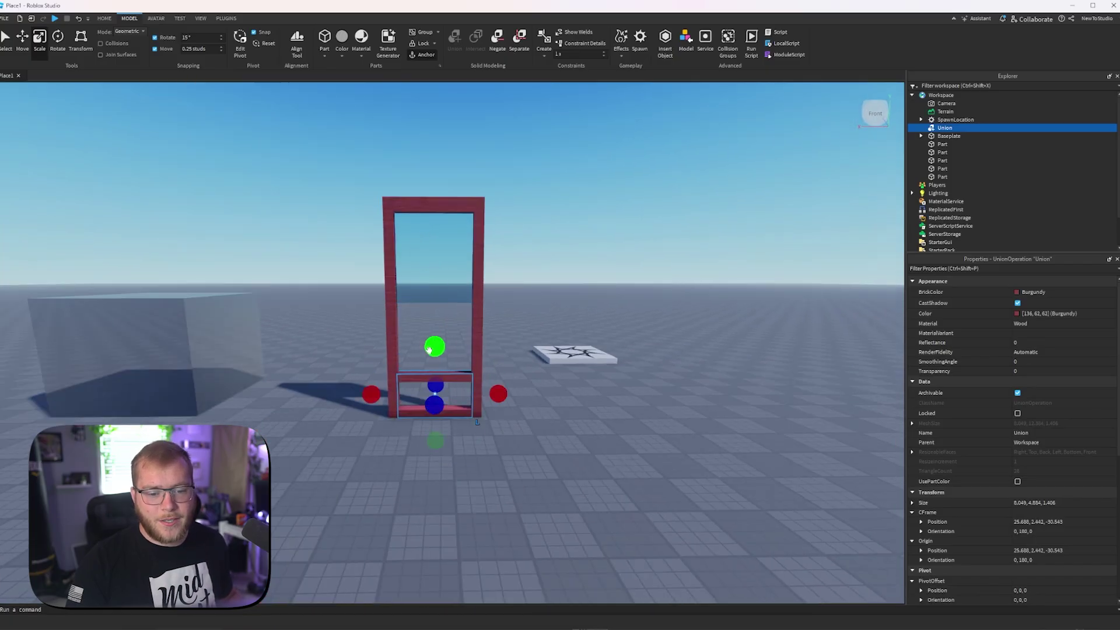
pyautogui.moveTo(440, 279); pyautogui.dragTo(451, 346)
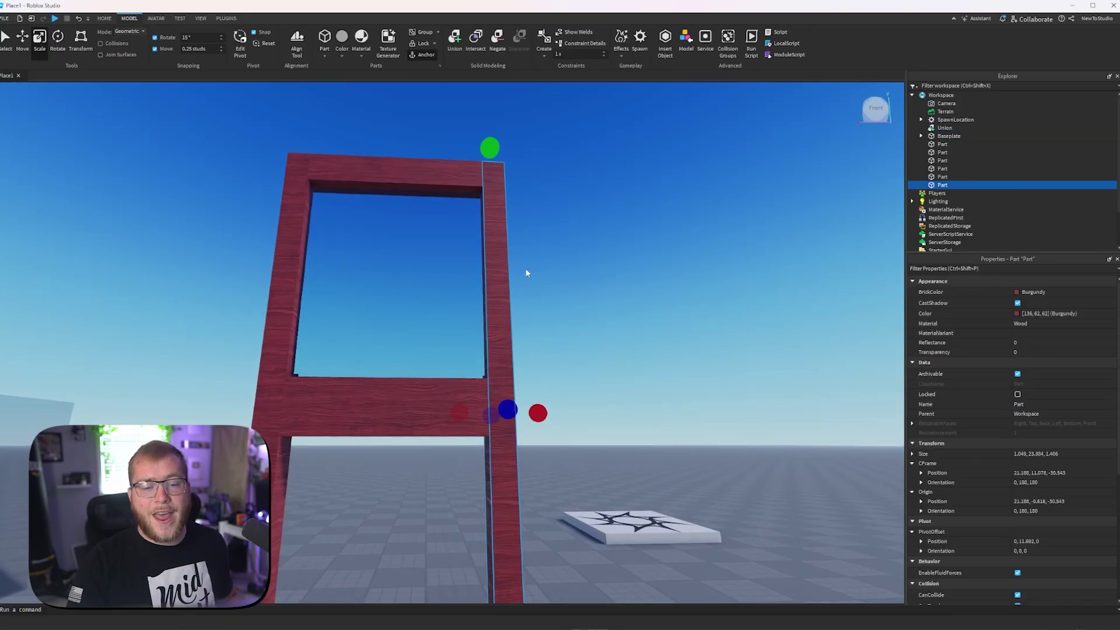
# Step: Fill the lower opening with a resized copy of the side rail, about 8.05 by 8.13 studs and 0.41 studs deep
pyautogui.moveTo(490, 149); pyautogui.dragTo(472, 358)
pyautogui.scroll(-3, 490, 149)
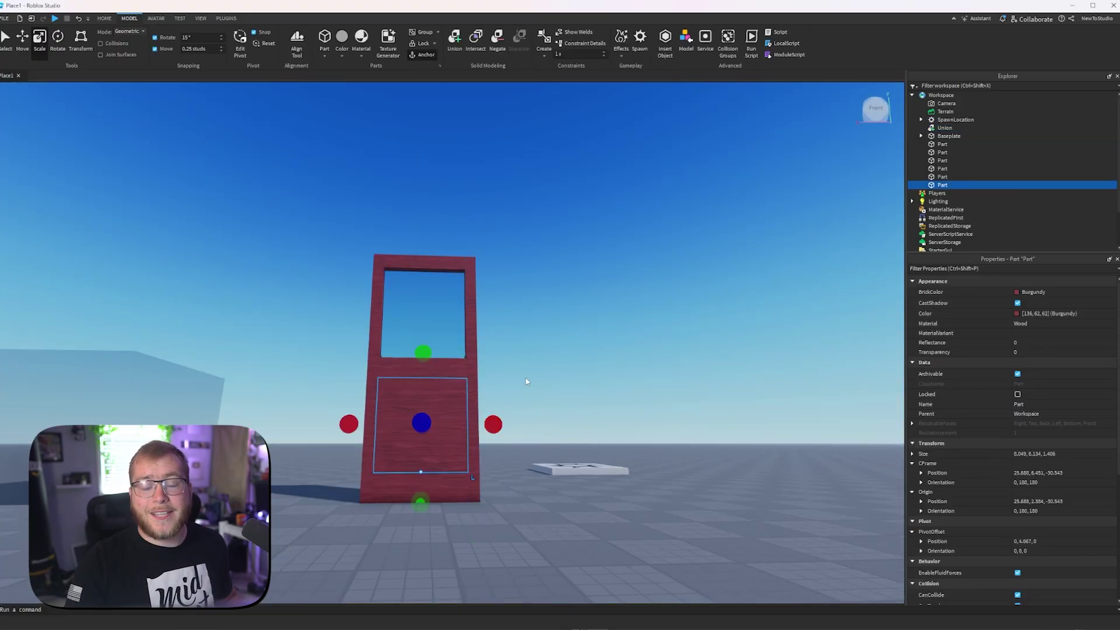
pyautogui.scroll(4, 525, 377)
pyautogui.moveTo(526, 377); pyautogui.dragTo(527, 376, button='right')
pyautogui.moveTo(482, 305); pyautogui.dragTo(484, 300)
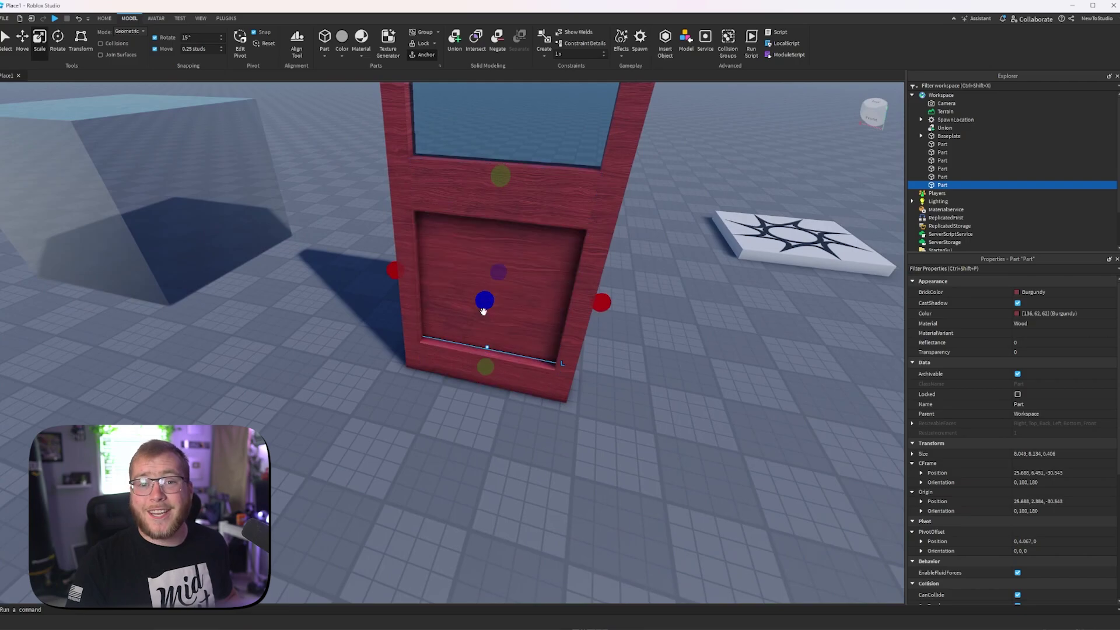
# Step: Recolour the recessed lower panel to a lighter red, RGB 198, 90, 90
pyautogui.click(1018, 314)
pyautogui.click(666, 272)
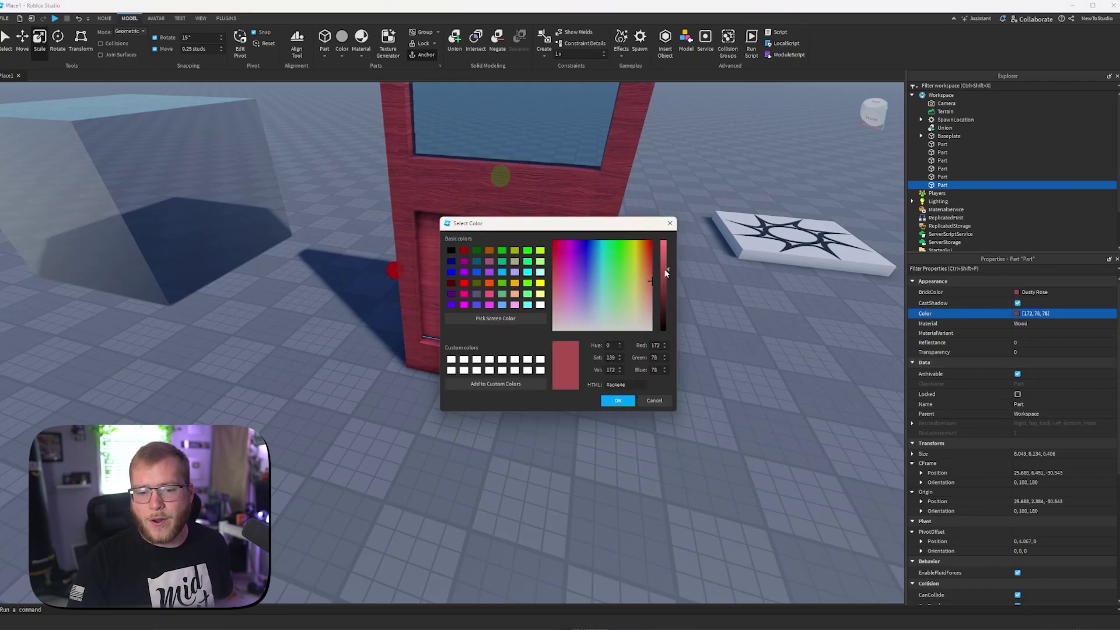
pyautogui.click(618, 400)
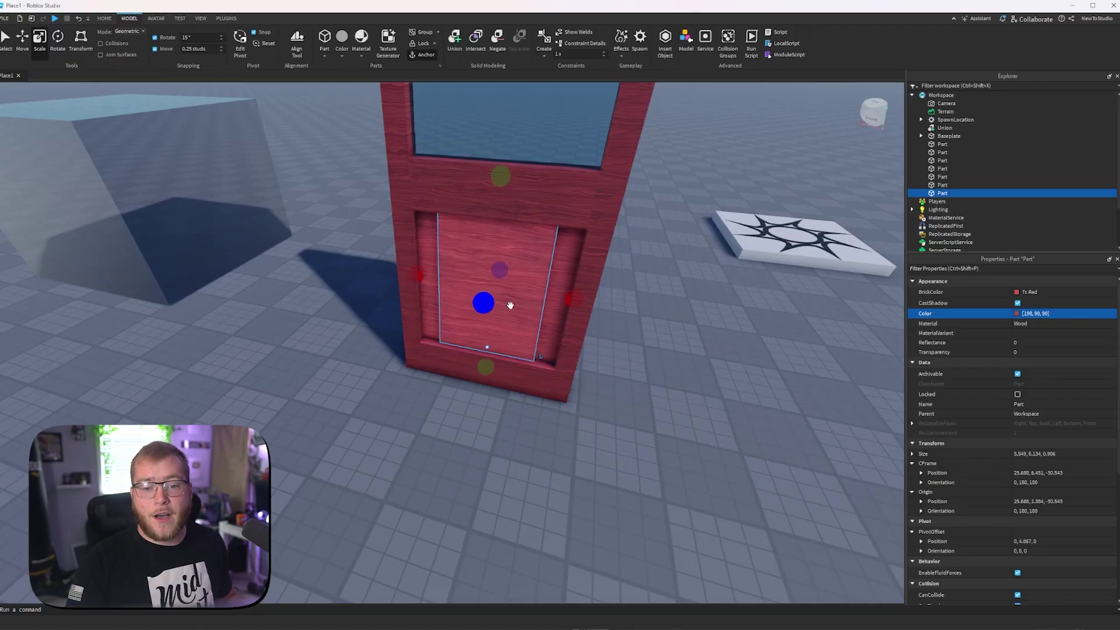
# Step: Narrow the panel's copy into a slat about 0.55 studs wide and colour it dark red, RGB 120, 55, 55
pyautogui.keyDown('ctrl'); pyautogui.moveTo(573, 294); pyautogui.dragTo(525, 293); pyautogui.keyUp('ctrl')
pyautogui.click(1009, 311)
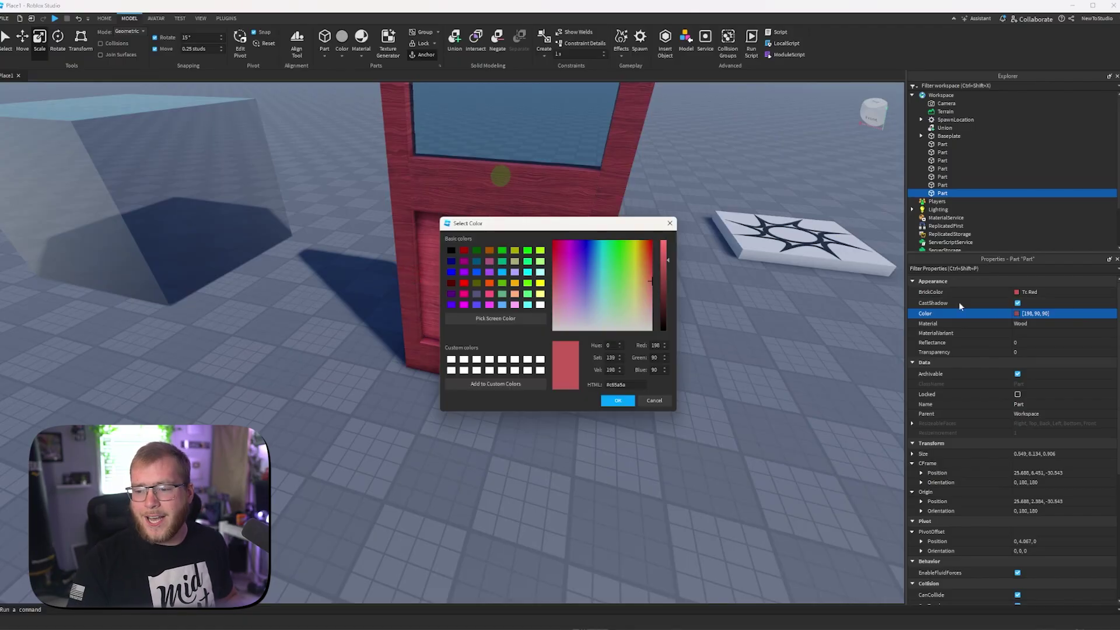
pyautogui.moveTo(666, 271); pyautogui.dragTo(666, 282)
pyautogui.click(618, 400)
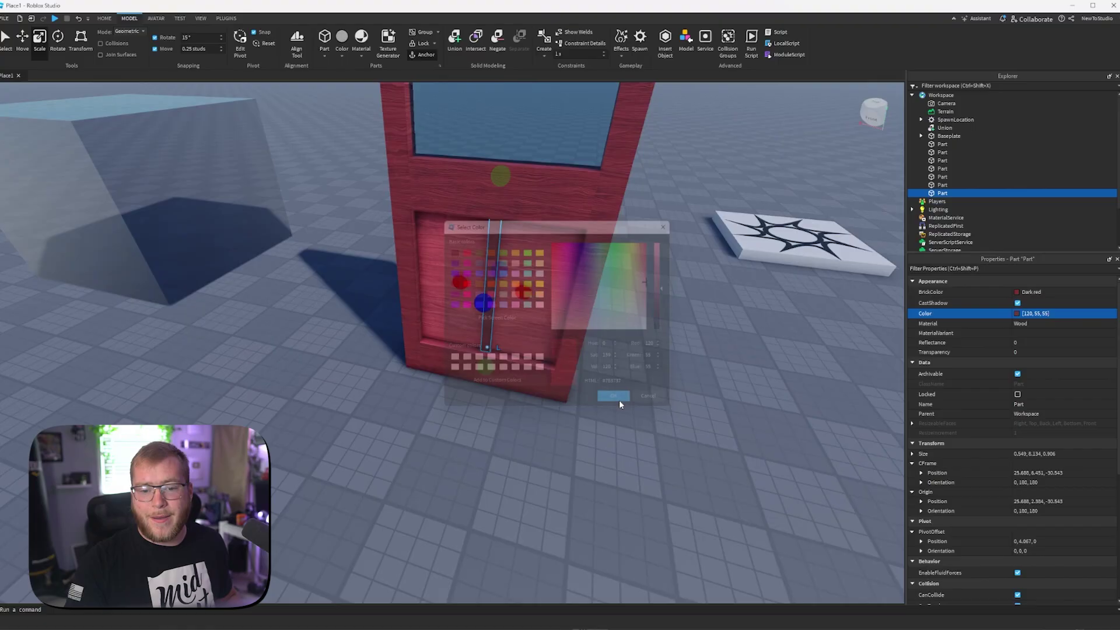
# Step: Set move snapping to 1 stud and spread copies of the dark slat across the recessed panel, making seven slats
pyautogui.click(475, 253)
pyautogui.hotkey('ctrl', '2')
pyautogui.click(205, 49)
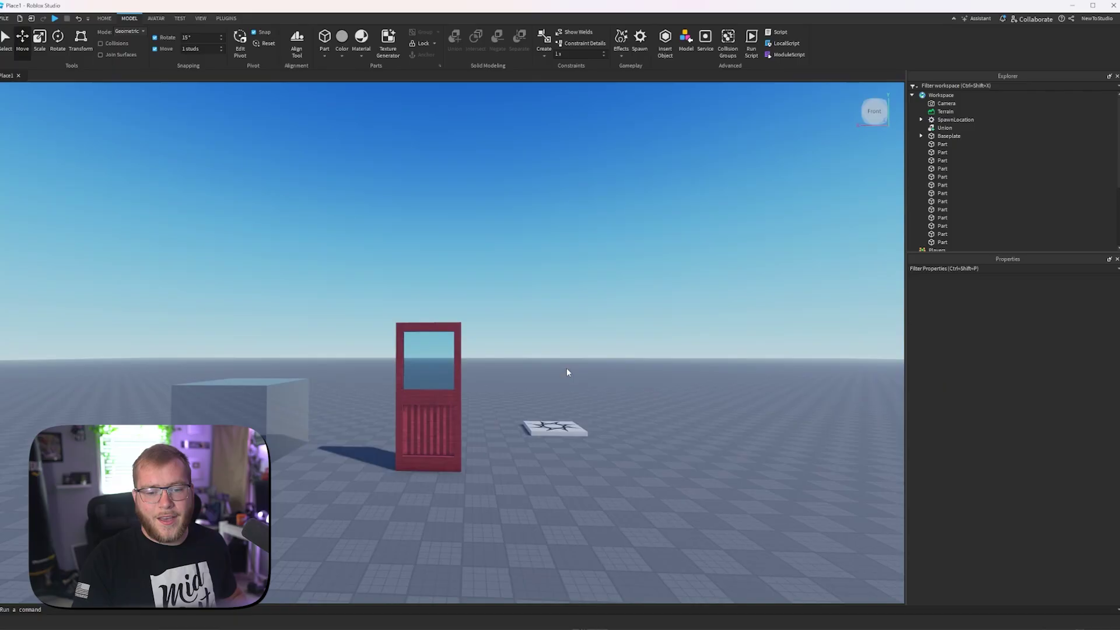
# Step: Delete every second slat on the lower panel, removing three slats
pyautogui.scroll(6, 566, 368)
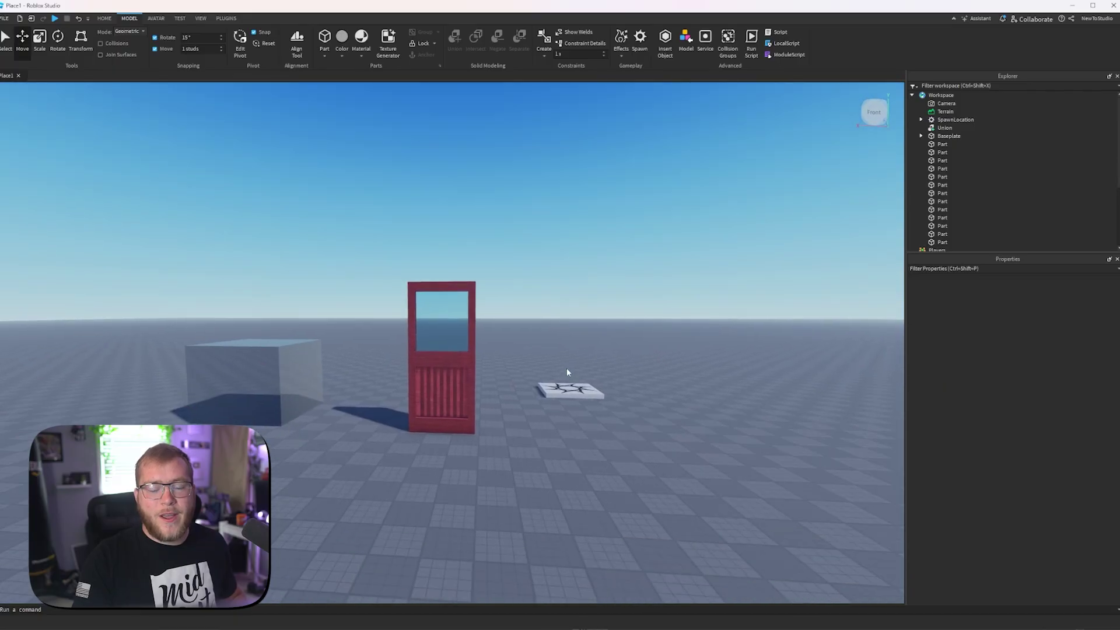
pyautogui.scroll(3, 566, 368)
pyautogui.moveTo(566, 367); pyautogui.dragTo(549, 388, button='right')
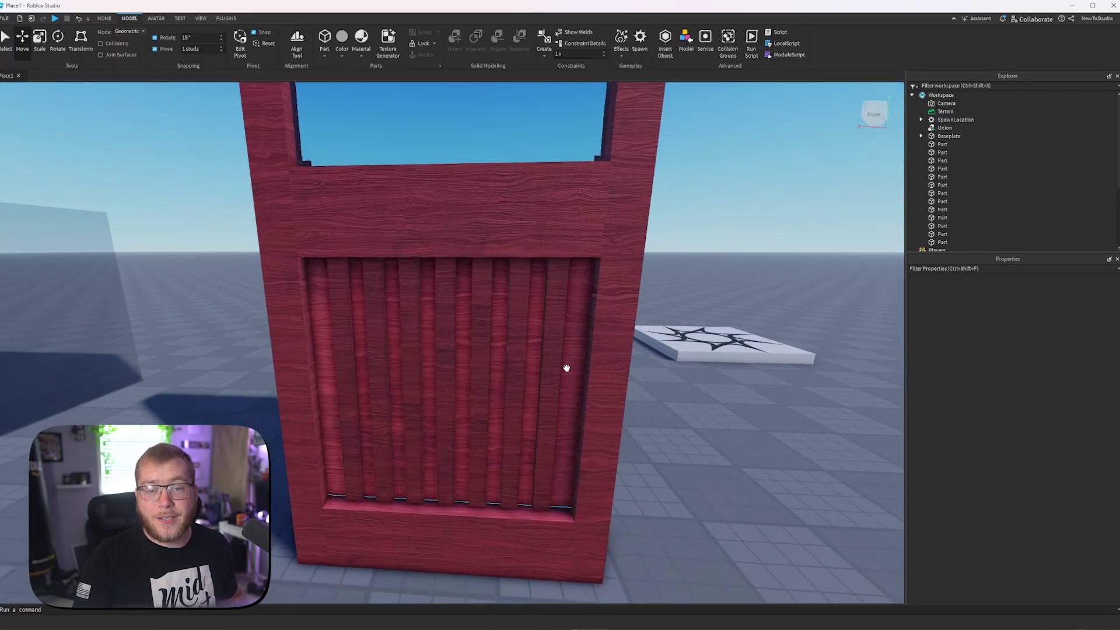
pyautogui.scroll(-3, 565, 368)
pyautogui.click(496, 368)
pyautogui.keyDown('shift'); pyautogui.click(447, 354); pyautogui.keyUp('shift')
pyautogui.keyDown('ctrl'); pyautogui.click(399, 348); pyautogui.keyUp('ctrl')
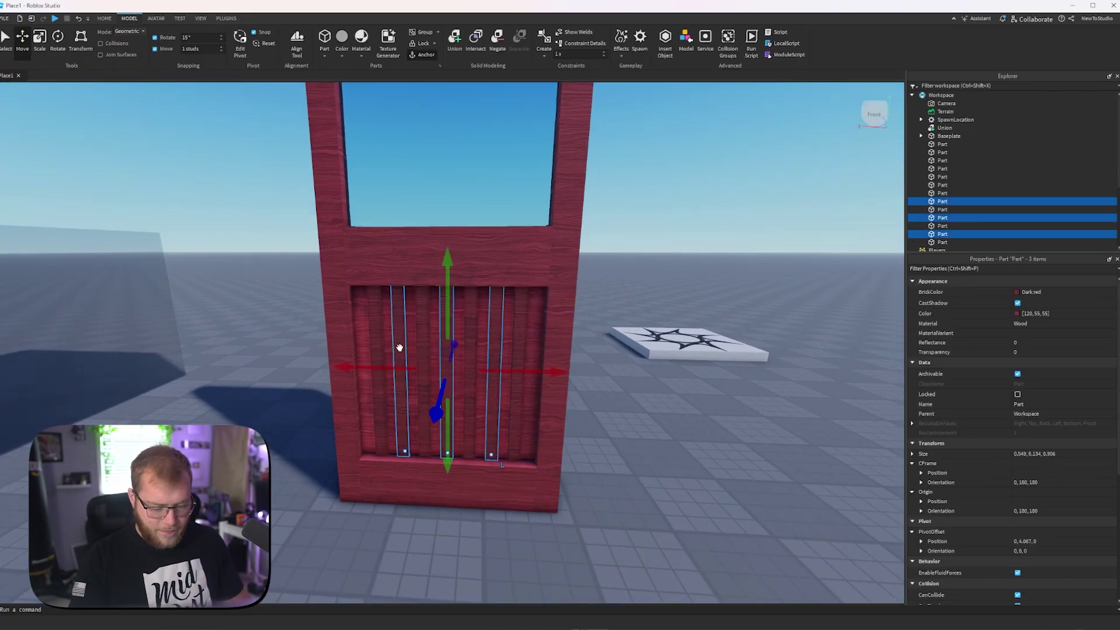
pyautogui.press('Delete')
# Step: Insert a block part on open ground beside the door and scale it to a cube of 6 × 6 × 6 studs
pyautogui.scroll(-3, 680, 216)
pyautogui.moveTo(680, 215); pyautogui.dragTo(439, 284, button='right')
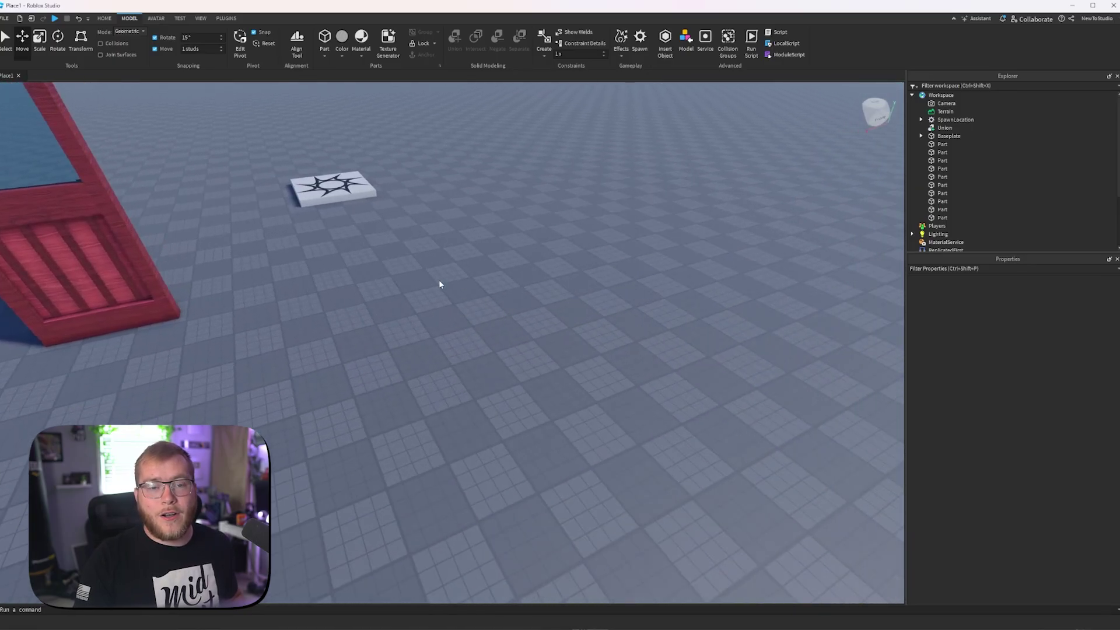
pyautogui.click(325, 36)
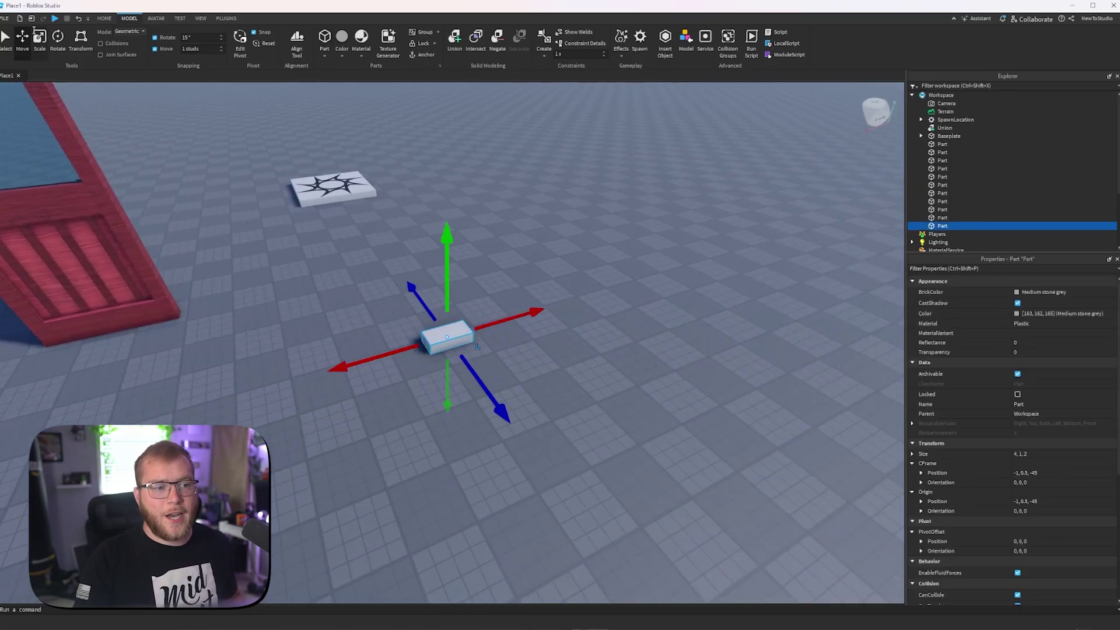
pyautogui.click(37, 38)
pyautogui.keyDown('ctrl'); pyautogui.moveTo(447, 310); pyautogui.dragTo(447, 262); pyautogui.keyUp('ctrl')
pyautogui.keyDown('ctrl'); pyautogui.moveTo(464, 359); pyautogui.dragTo(482, 386); pyautogui.keyUp('ctrl')
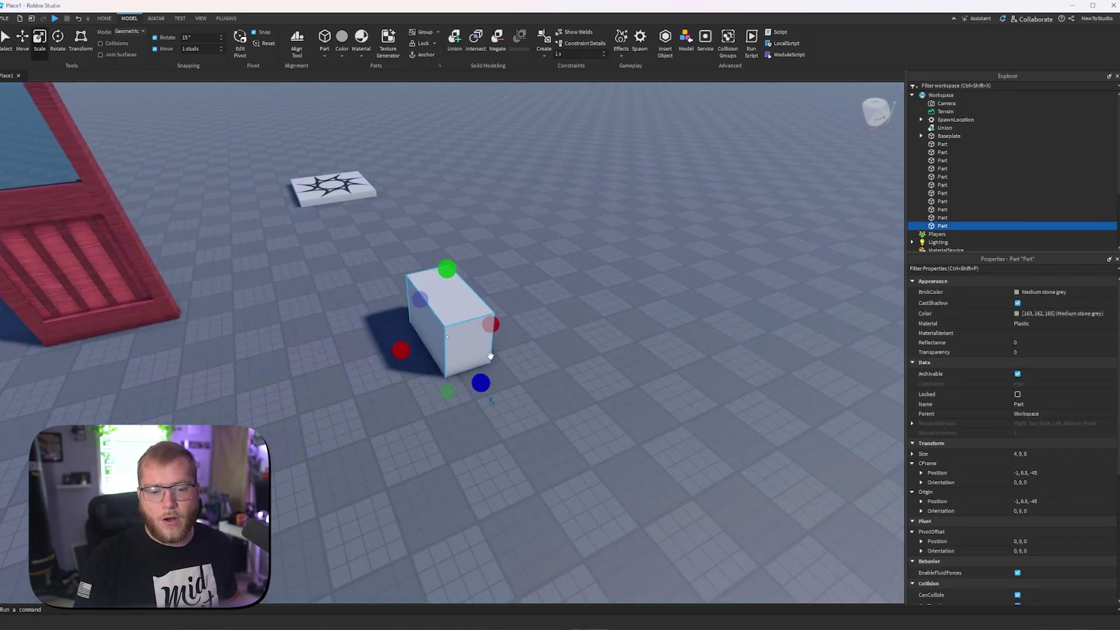
pyautogui.keyDown('ctrl'); pyautogui.moveTo(491, 324); pyautogui.dragTo(489, 272); pyautogui.keyUp('ctrl')
pyautogui.moveTo(465, 214); pyautogui.dragTo(466, 246)
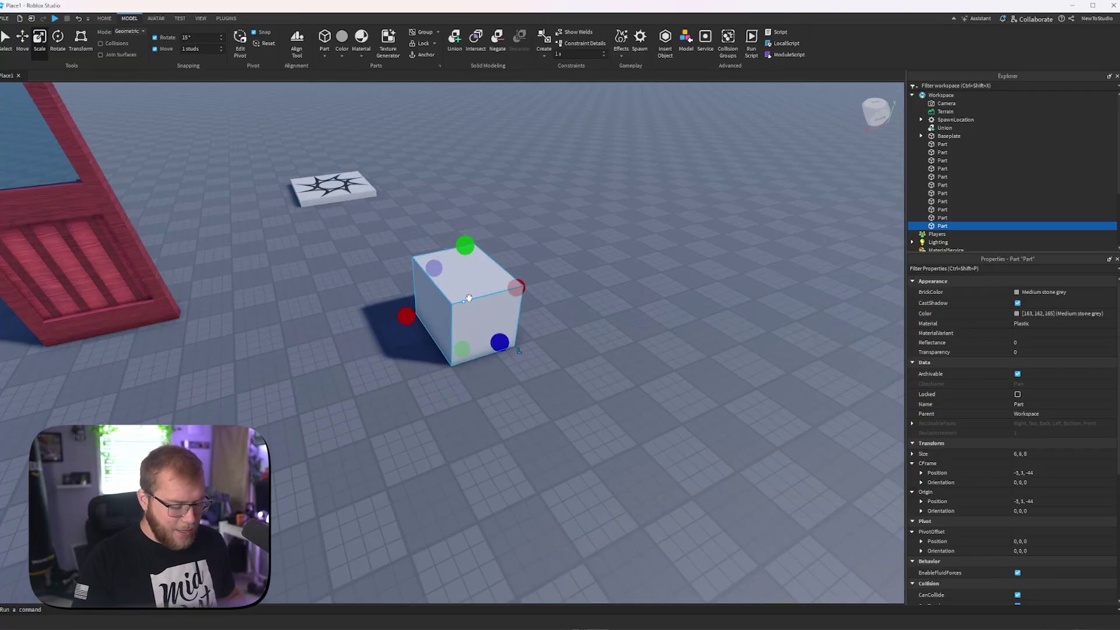
# Step: Duplicate the cube and move the copy up and sideways so it overlaps the original's upper corner
pyautogui.hotkey('ctrl', 'd')
pyautogui.moveTo(469, 298); pyautogui.dragTo(481, 269)
pyautogui.scroll(2, 482, 286)
pyautogui.moveTo(482, 286); pyautogui.dragTo(535, 290, button='right')
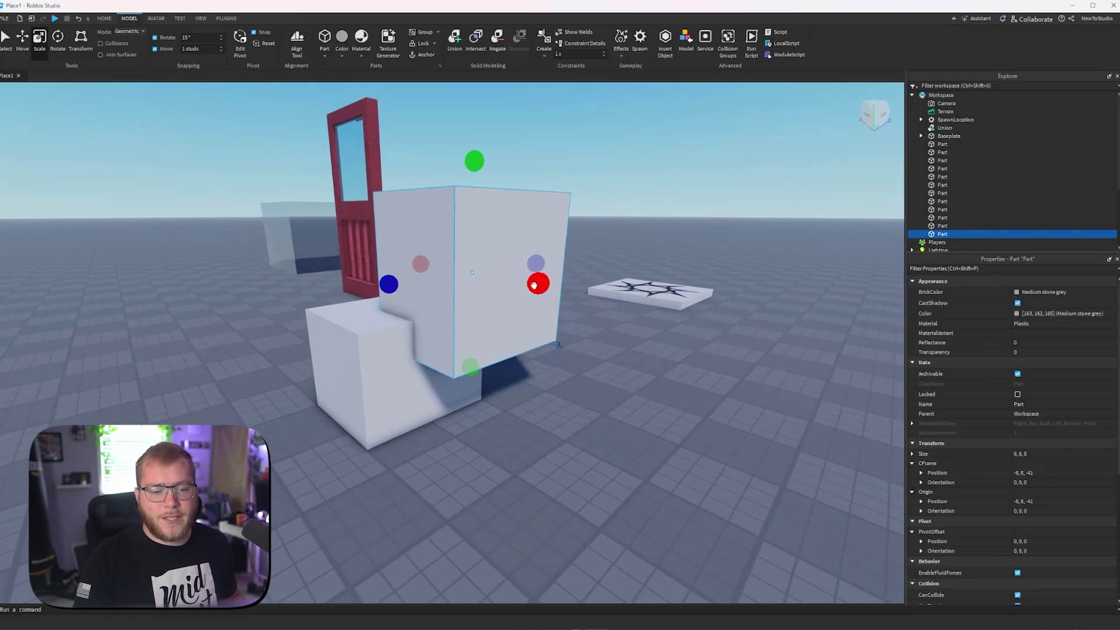
# Step: Negate the raised cube and union it with the lower cube to cut a notch out of the corner
pyautogui.click(387, 351)
pyautogui.click(454, 243)
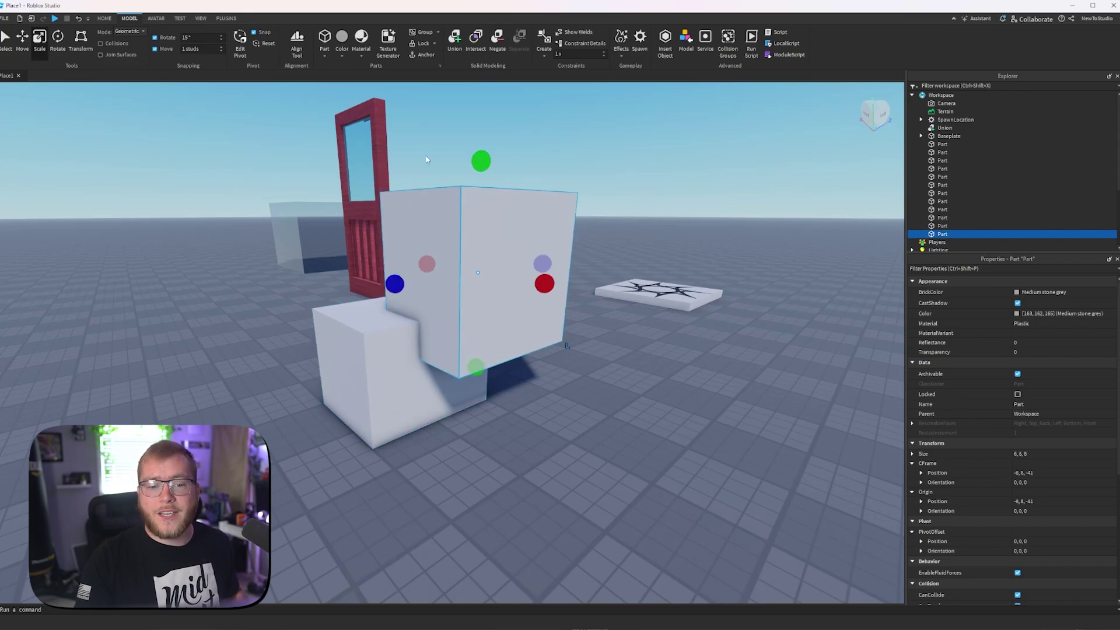
pyautogui.hotkey('ctrl', 'shift', 'n')
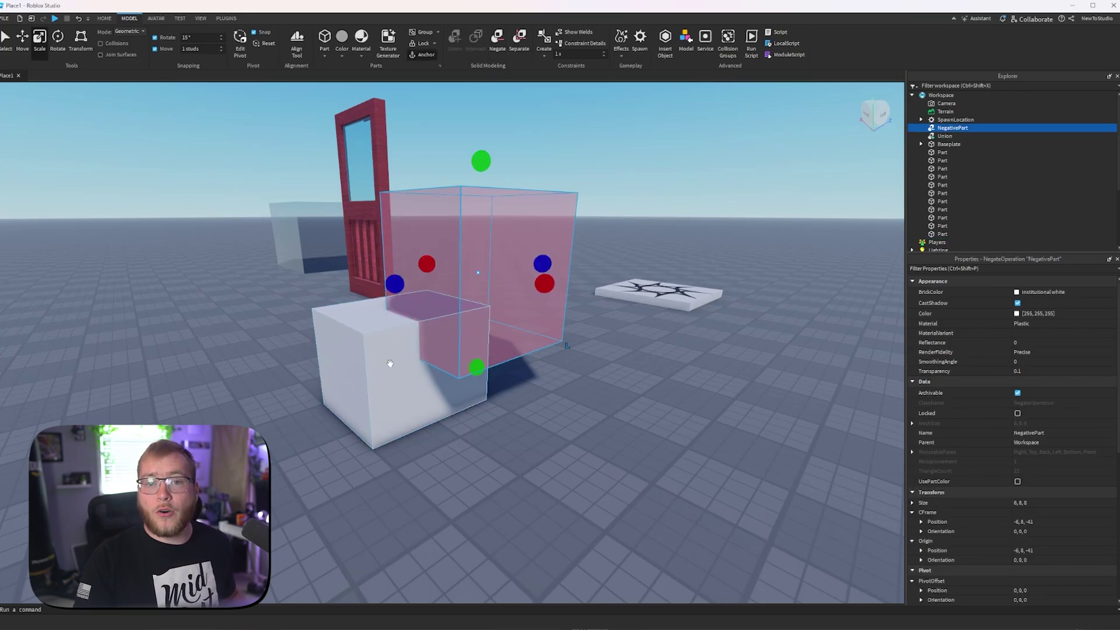
pyautogui.keyDown('ctrl'); pyautogui.click(390, 360); pyautogui.keyUp('ctrl')
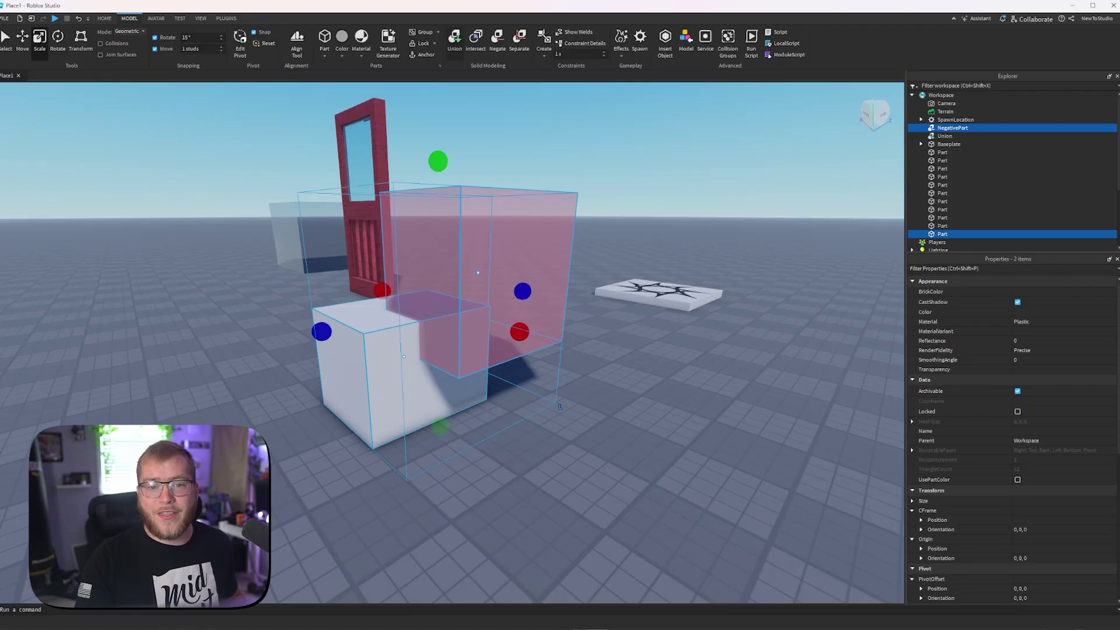
pyautogui.hotkey('ctrl', 'shift', 'g')
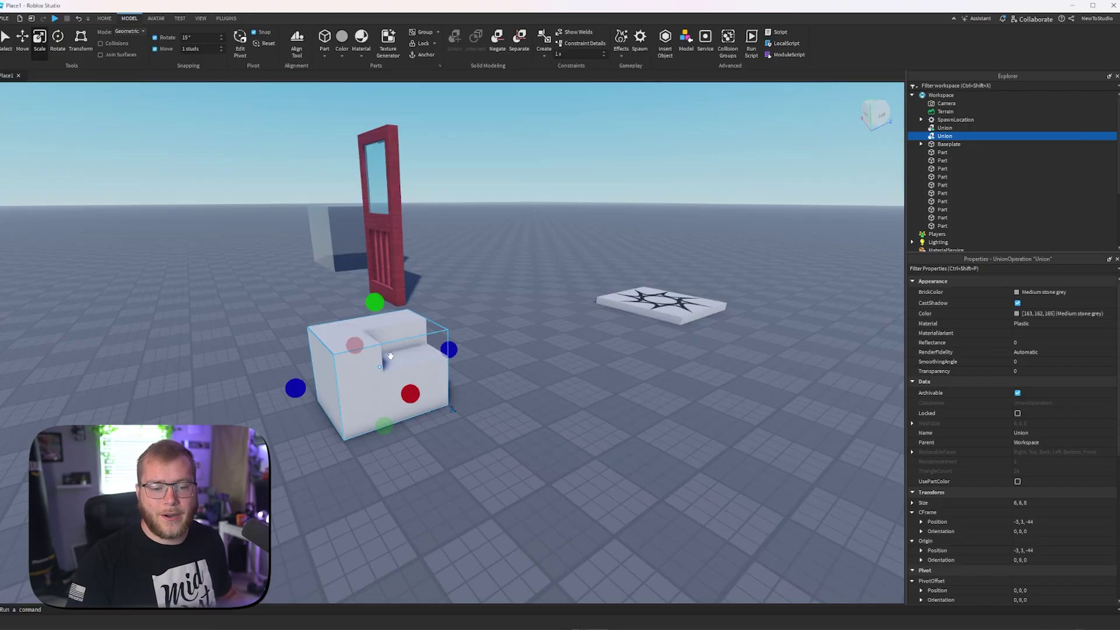
# Step: Separate the notched union into its solid block and its negative part
pyautogui.moveTo(401, 351); pyautogui.dragTo(471, 326, button='right')
pyautogui.click(471, 325)
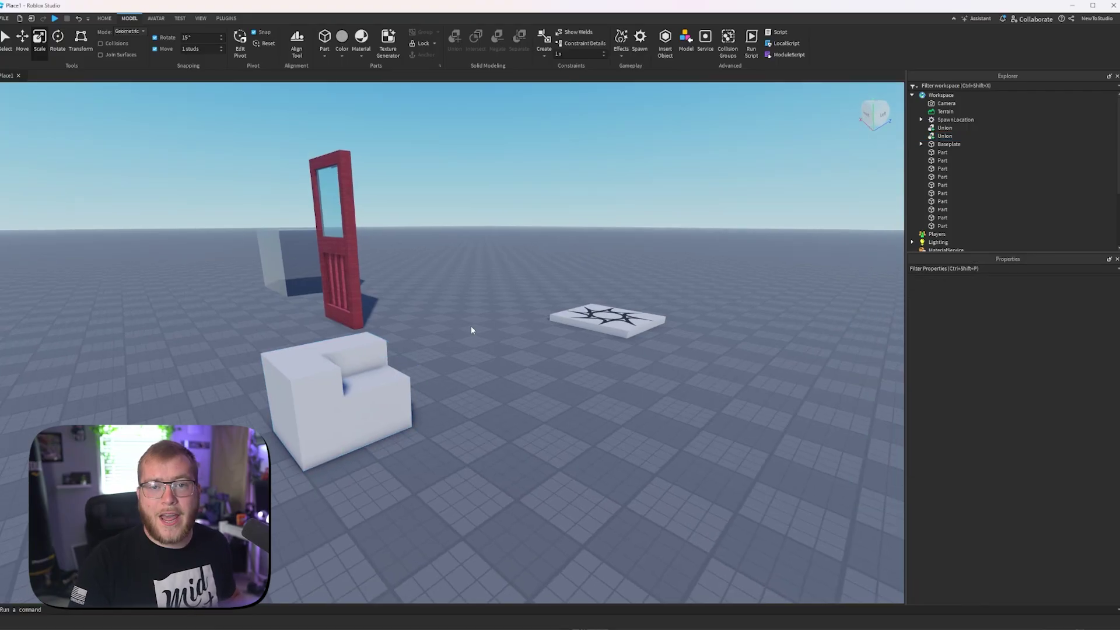
pyautogui.click(305, 407)
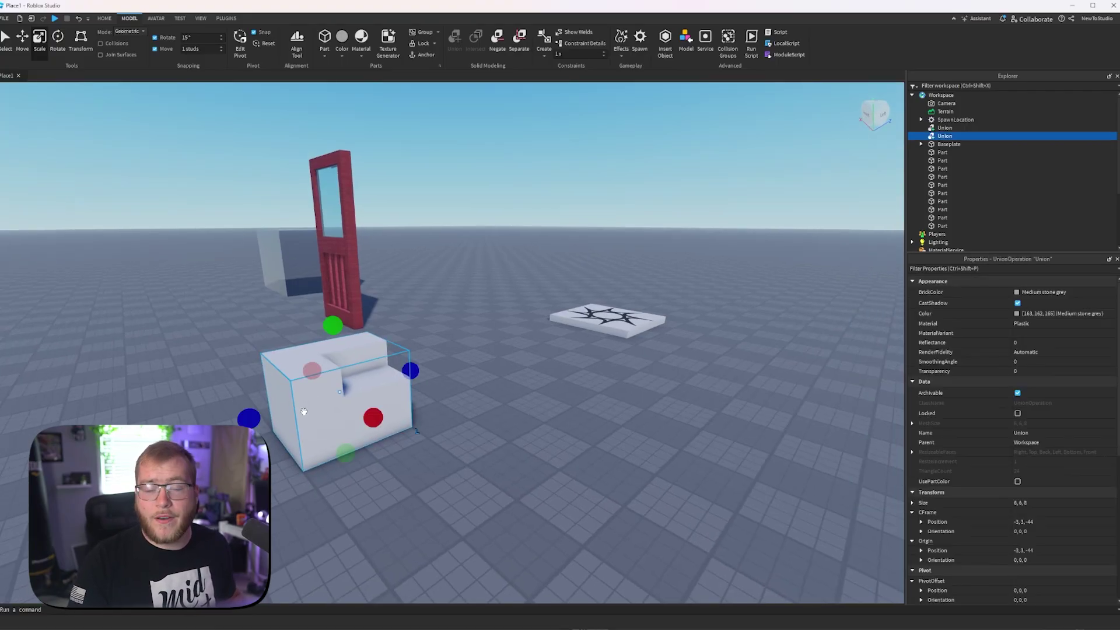
pyautogui.click(519, 40)
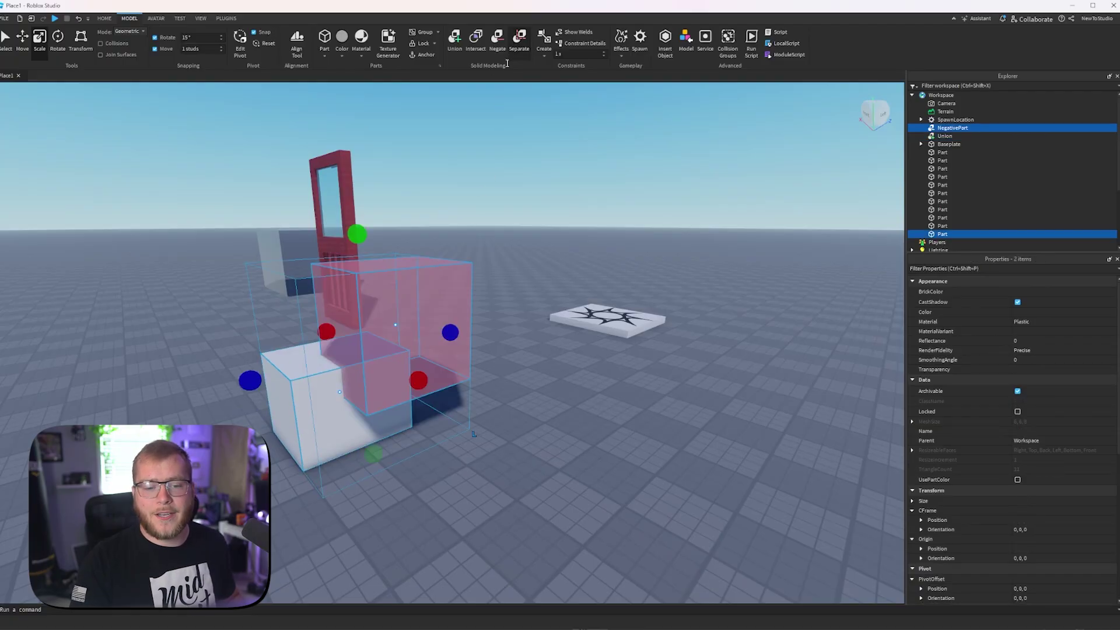
# Step: Enlarge the negative part to 6 × 10 × 9 studs and union it with the white block for a deeper notch
pyautogui.click(414, 323)
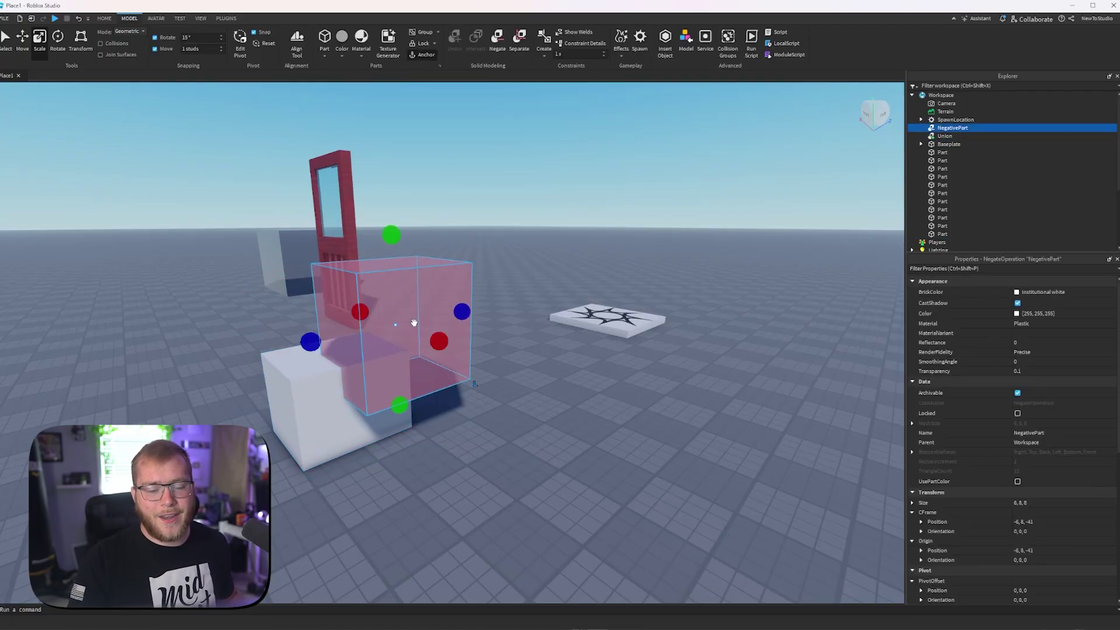
pyautogui.moveTo(391, 393); pyautogui.dragTo(400, 423)
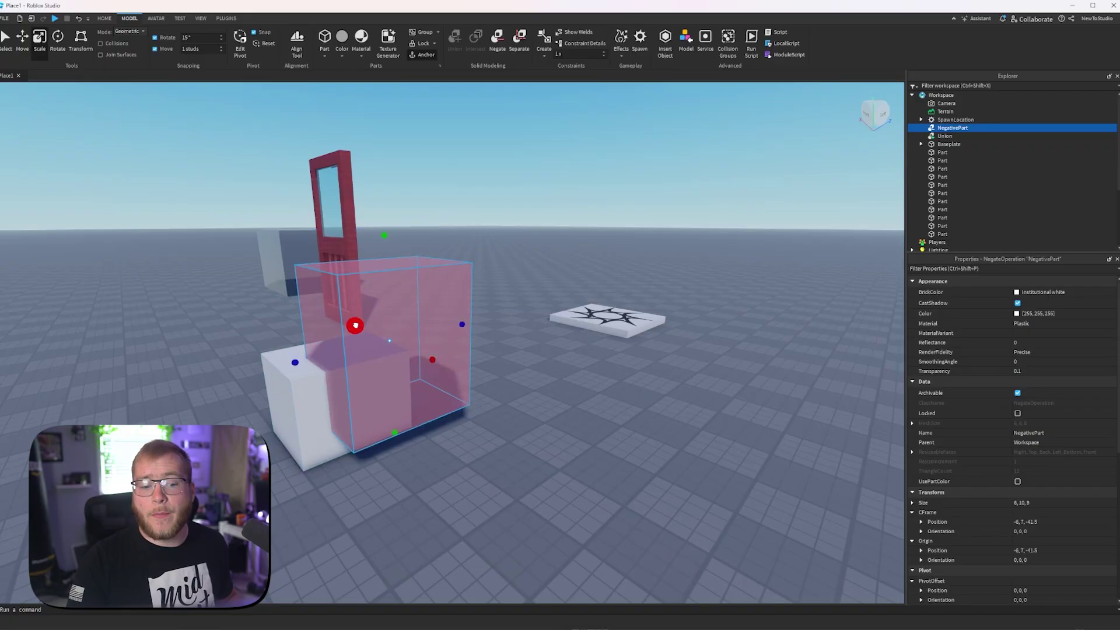
pyautogui.keyDown('ctrl'); pyautogui.click(328, 359); pyautogui.keyUp('ctrl')
pyautogui.click(454, 43)
pyautogui.click(483, 191)
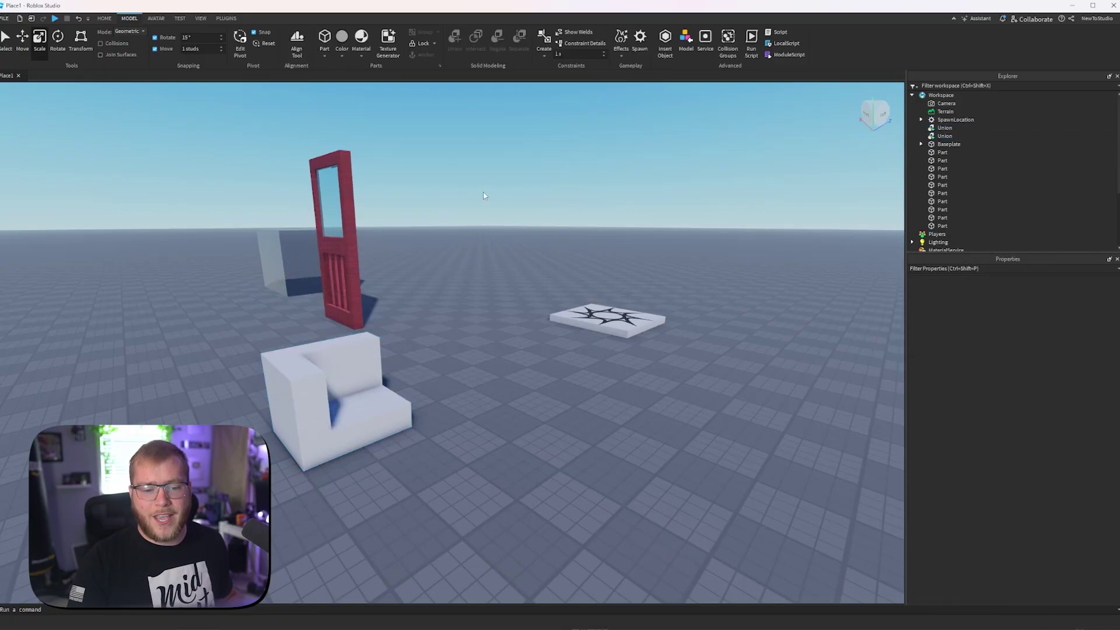
# Step: Undo the last union and reshape the negative part to 7 × 10 × 4 studs, centred across the block's width
pyautogui.moveTo(439, 296); pyautogui.dragTo(438, 297, button='right')
pyautogui.hotkey('ctrl', 'z')
pyautogui.moveTo(539, 254); pyautogui.dragTo(445, 255)
pyautogui.moveTo(495, 255); pyautogui.dragTo(511, 259, button='right')
pyautogui.press('a')
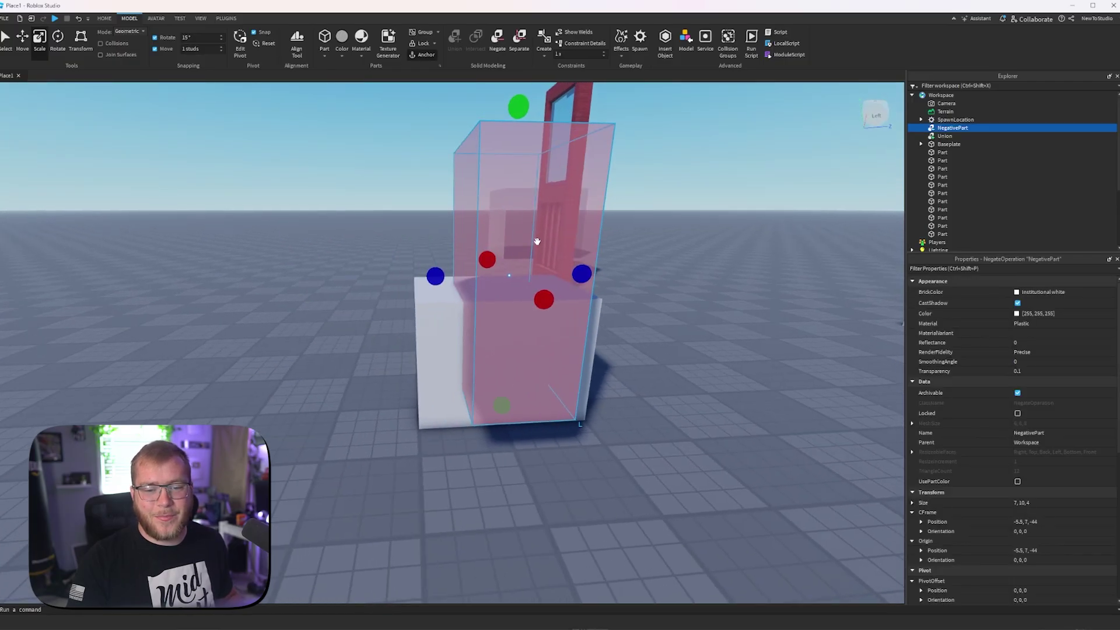
# Step: Union the negative part with the white block to carve an armchair shape with two arms
pyautogui.scroll(-2, 536, 241)
pyautogui.hotkey('ctrl', 'shift', 'g')
pyautogui.click(607, 300)
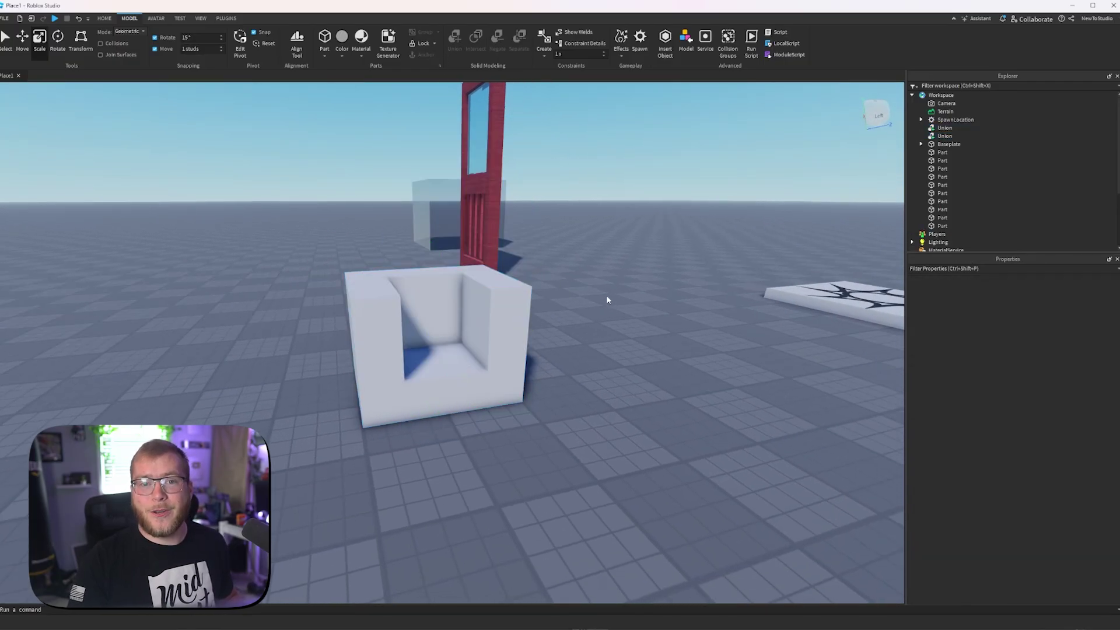
# Step: Insert a block part inside the armchair's seat cavity and set the move snapping to 0.25 studs
pyautogui.moveTo(606, 296); pyautogui.dragTo(607, 327, button='right')
pyautogui.scroll(2, 607, 297)
pyautogui.click(324, 38)
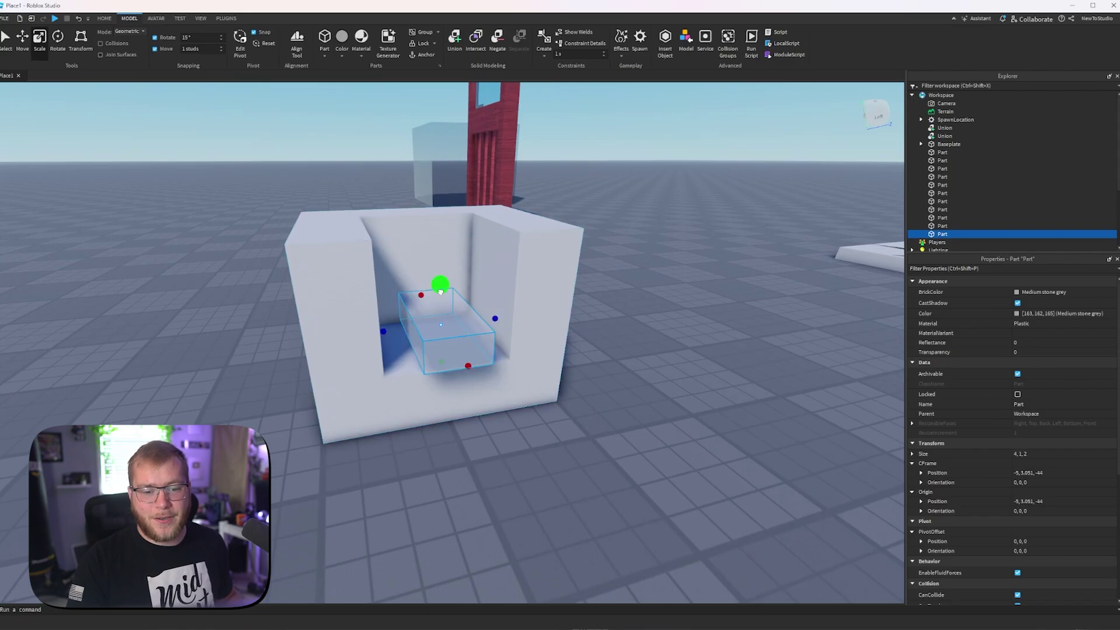
pyautogui.moveTo(441, 292); pyautogui.dragTo(441, 308)
pyautogui.click(205, 50)
pyautogui.write('0.25')
pyautogui.press('Return')
# Step: Scale the part into a seat cushion 3.25 studs deep and 1.25 studs high that fills the space between the arms
pyautogui.moveTo(441, 285); pyautogui.dragTo(440, 307)
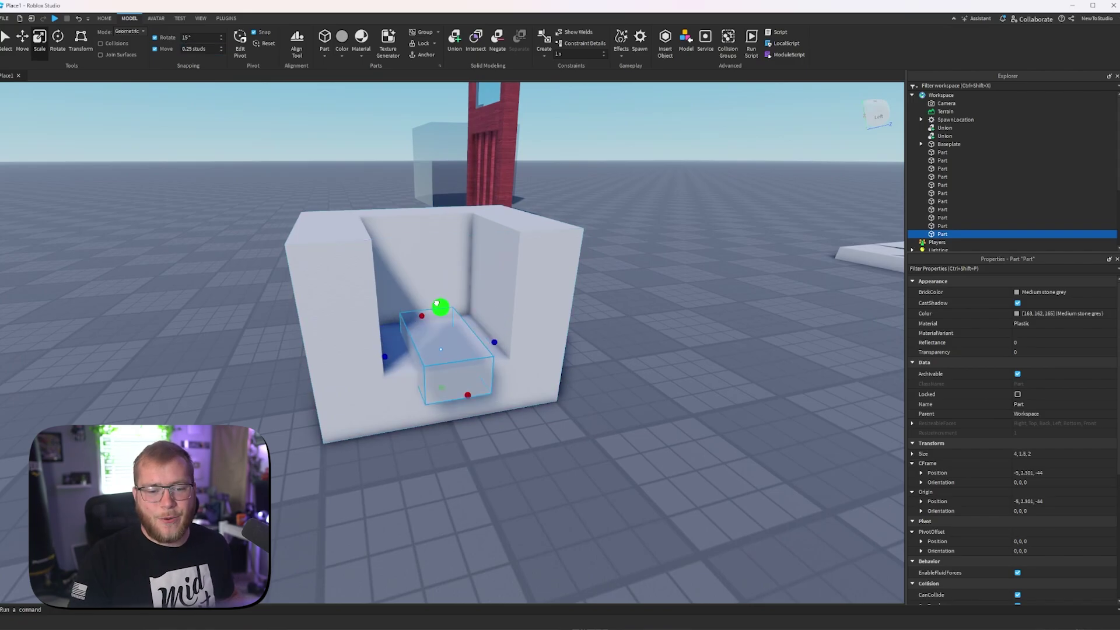
pyautogui.keyDown('ctrl'); pyautogui.moveTo(495, 343); pyautogui.dragTo(515, 340); pyautogui.keyUp('ctrl')
pyautogui.moveTo(468, 395); pyautogui.dragTo(460, 385)
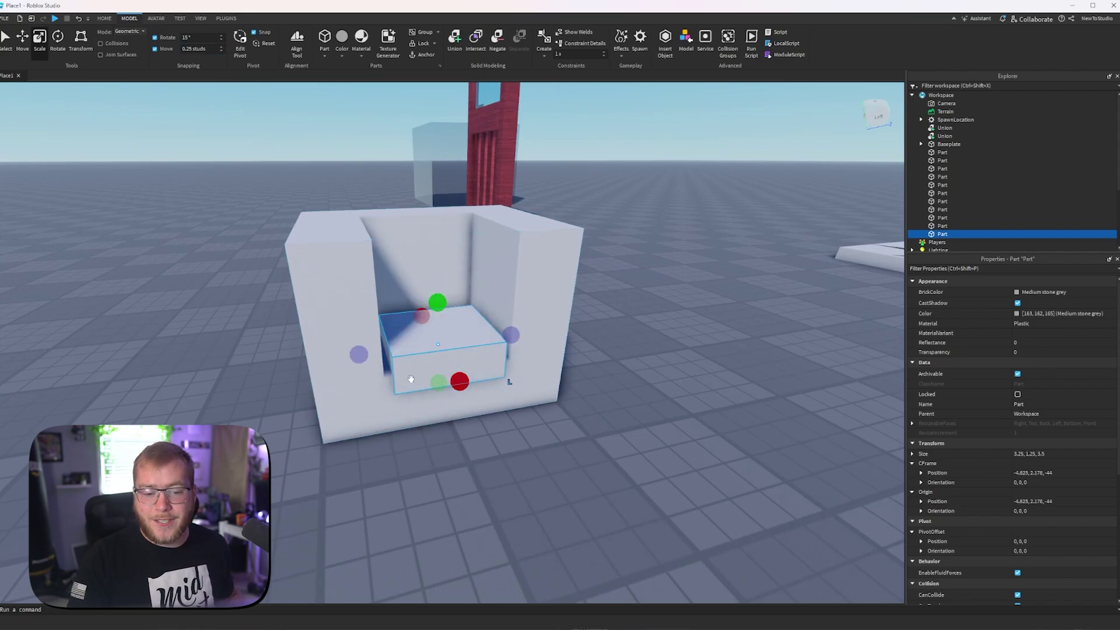
pyautogui.moveTo(512, 335); pyautogui.dragTo(517, 333)
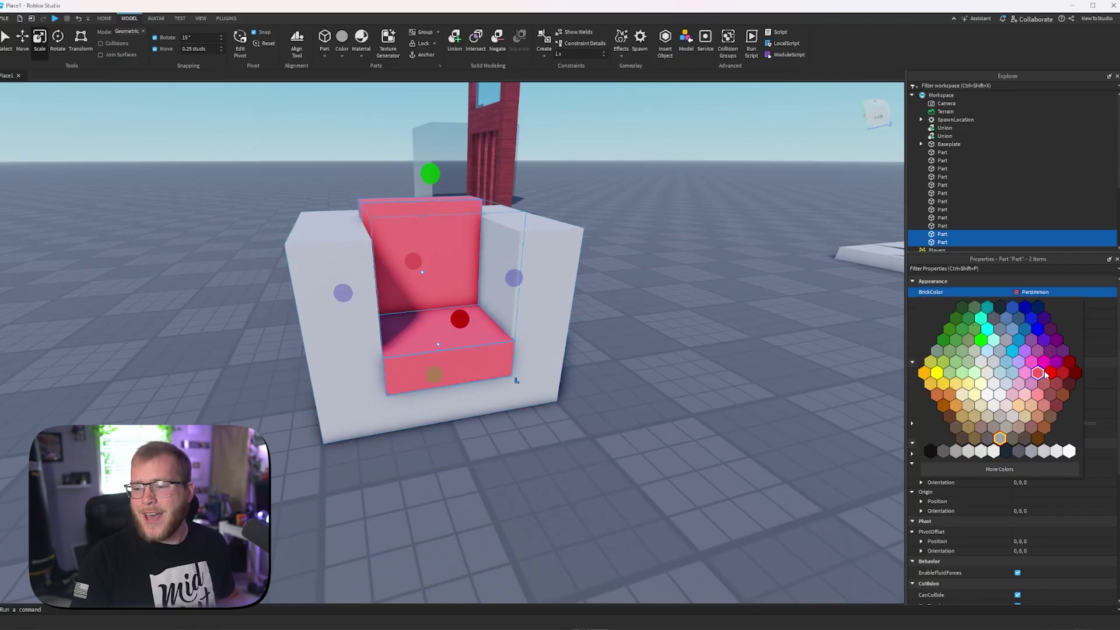
# Step: Colour the seat and back cushions dark red, and the armchair union Cocoa with UsePartColor enabled
pyautogui.click(1070, 364)
pyautogui.click(566, 253)
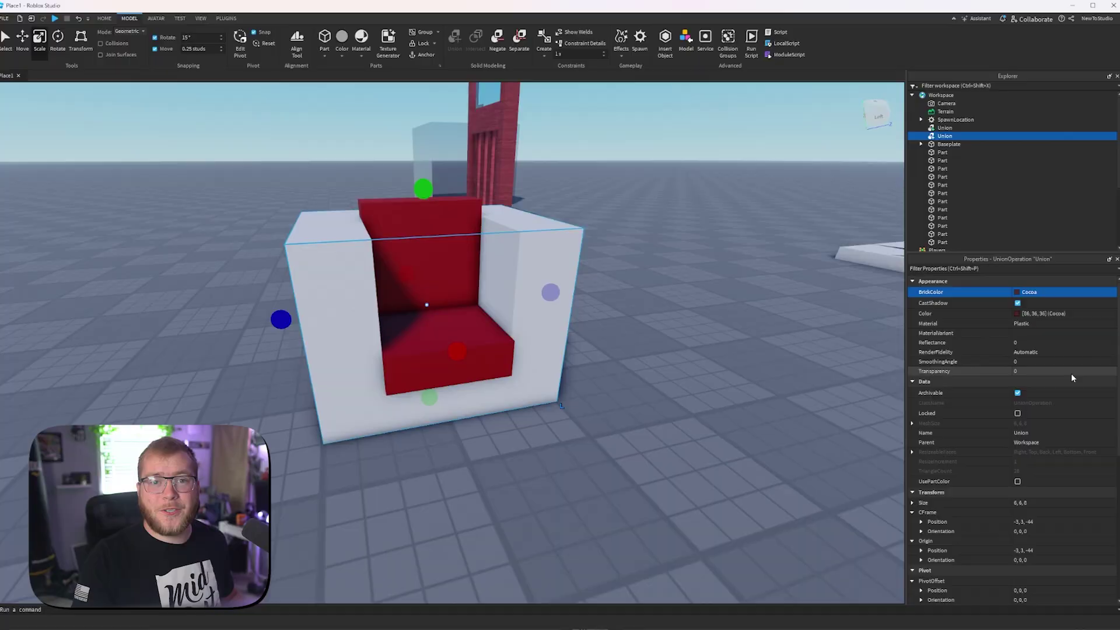
pyautogui.scroll(-3, 1091, 408)
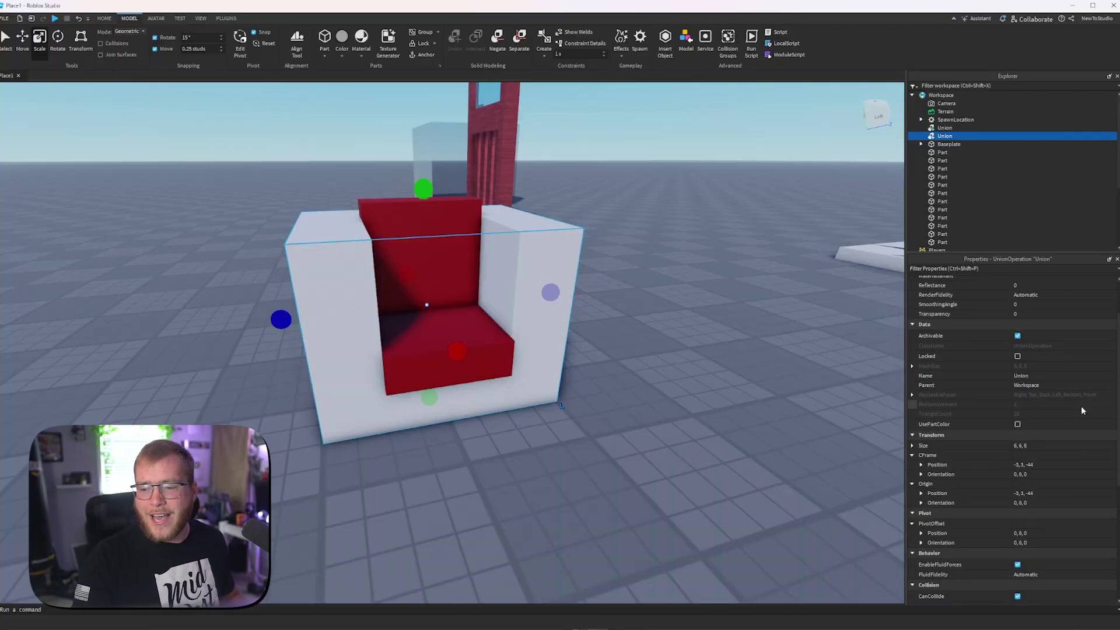
pyautogui.click(1019, 425)
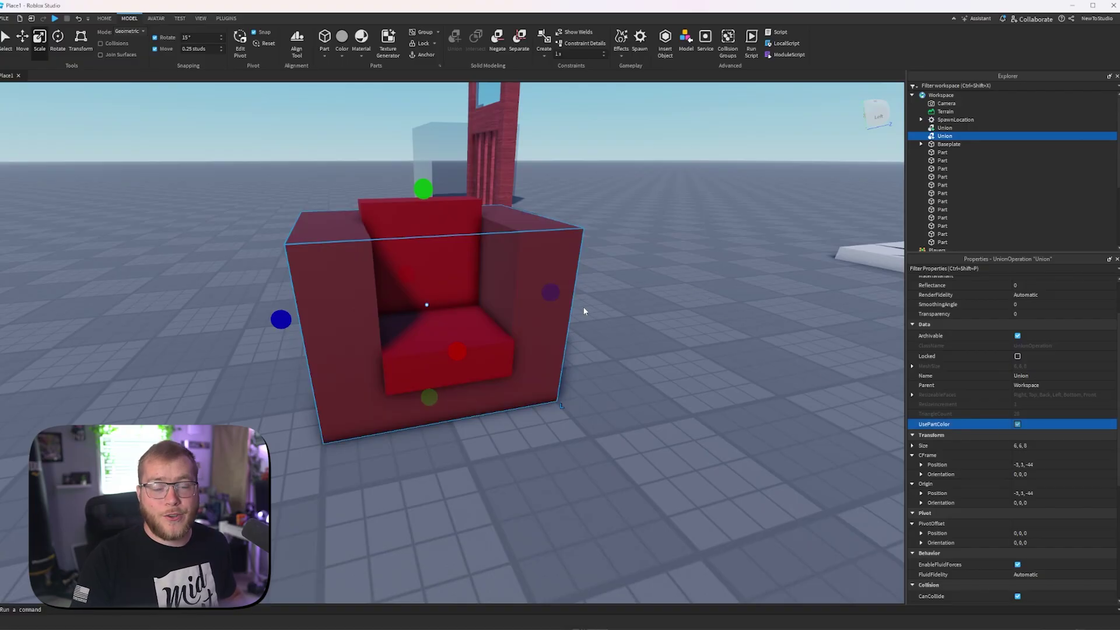
pyautogui.scroll(3, 1073, 385)
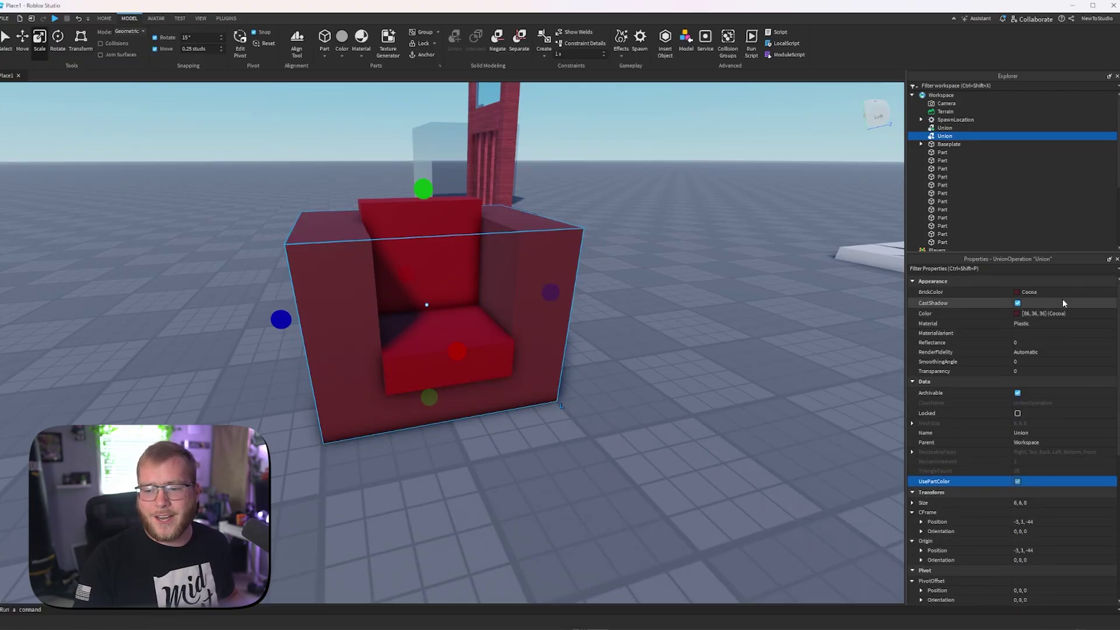
pyautogui.click(640, 294)
# Step: Delete the back cushion and the seat cushion from the armchair
pyautogui.scroll(-5, 640, 295)
pyautogui.scroll(6, 631, 303)
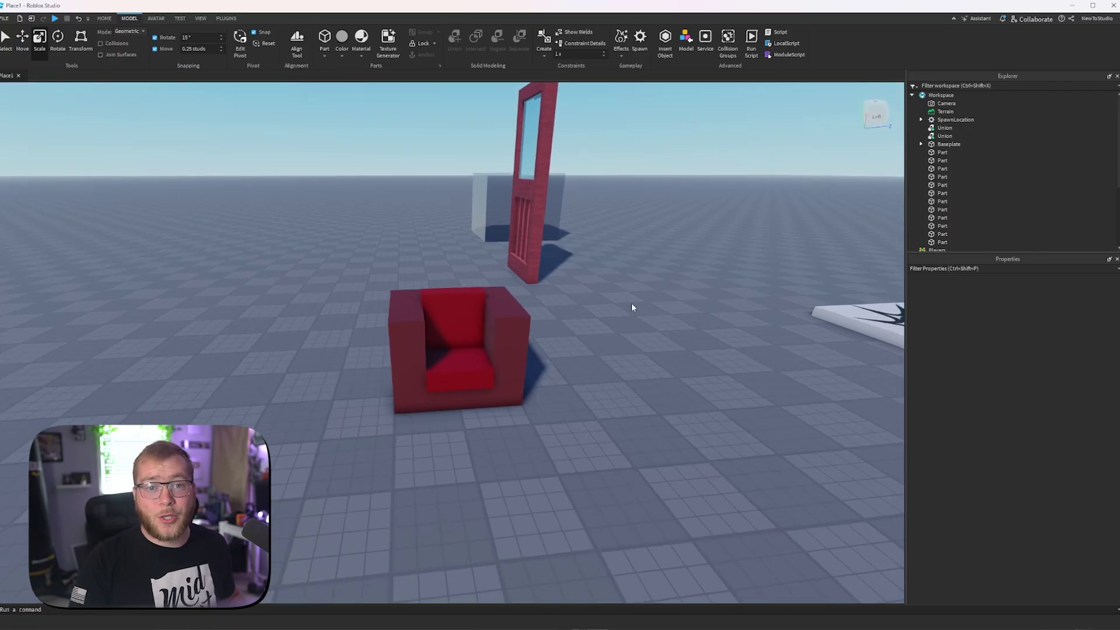
pyautogui.moveTo(631, 303); pyautogui.dragTo(631, 303, button='right')
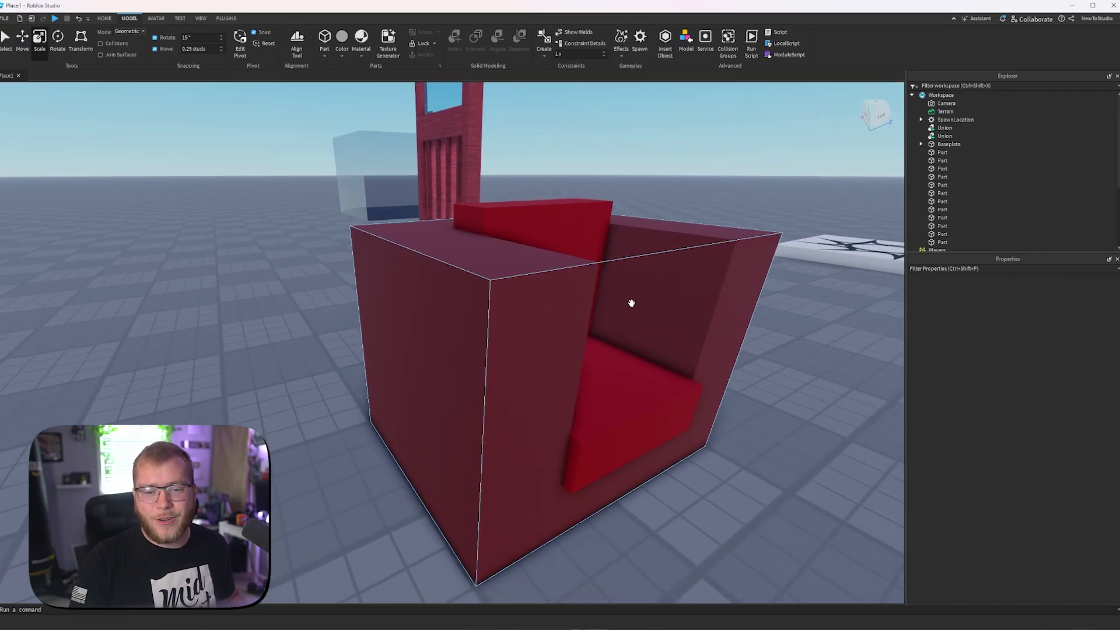
pyautogui.scroll(-5, 631, 303)
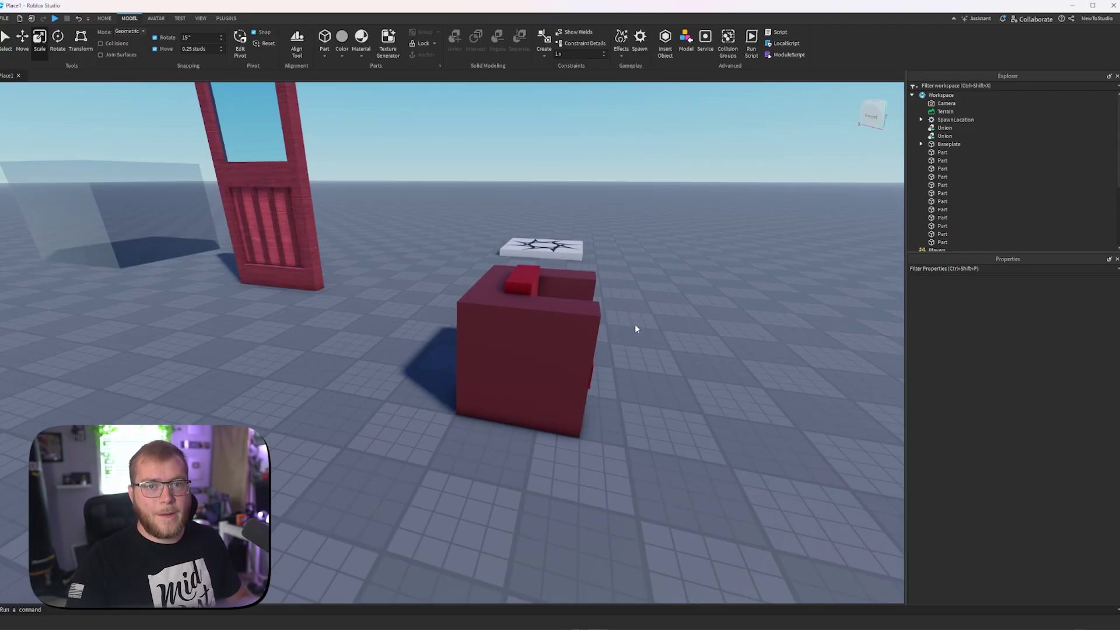
pyautogui.click(521, 280)
pyautogui.press('Delete')
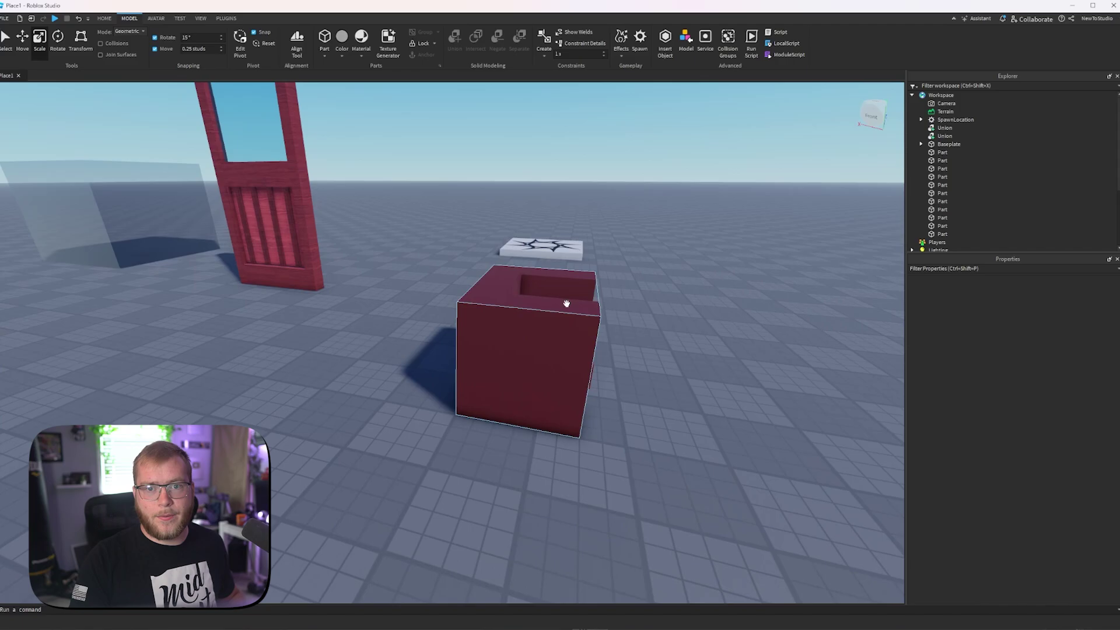
pyautogui.moveTo(567, 303); pyautogui.dragTo(567, 303, button='right')
pyautogui.press('d')
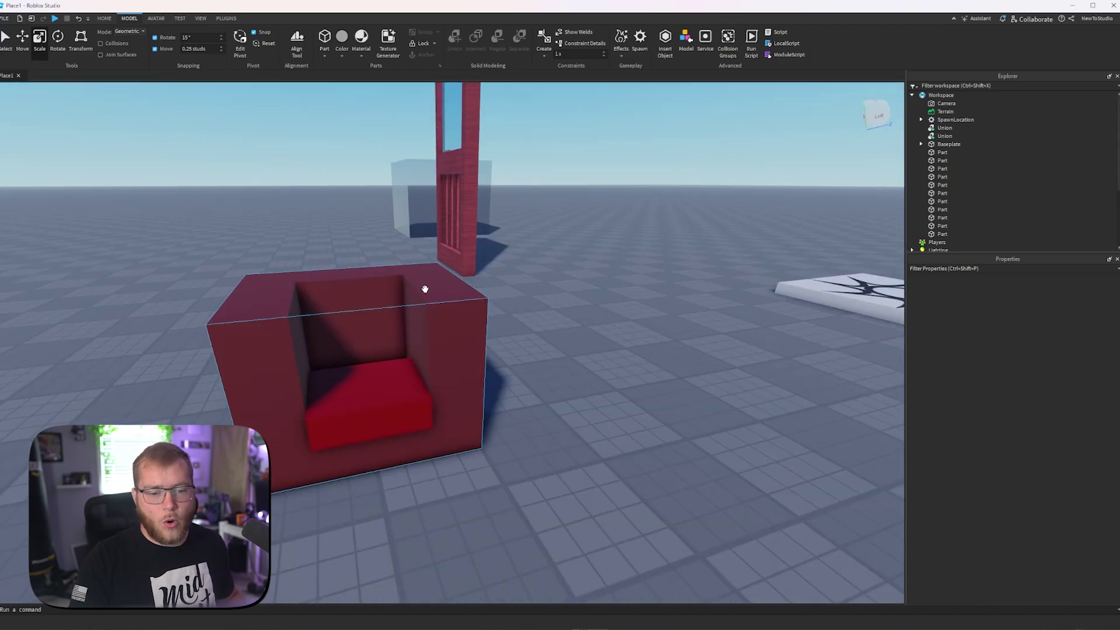
pyautogui.click(367, 392)
pyautogui.press('Delete')
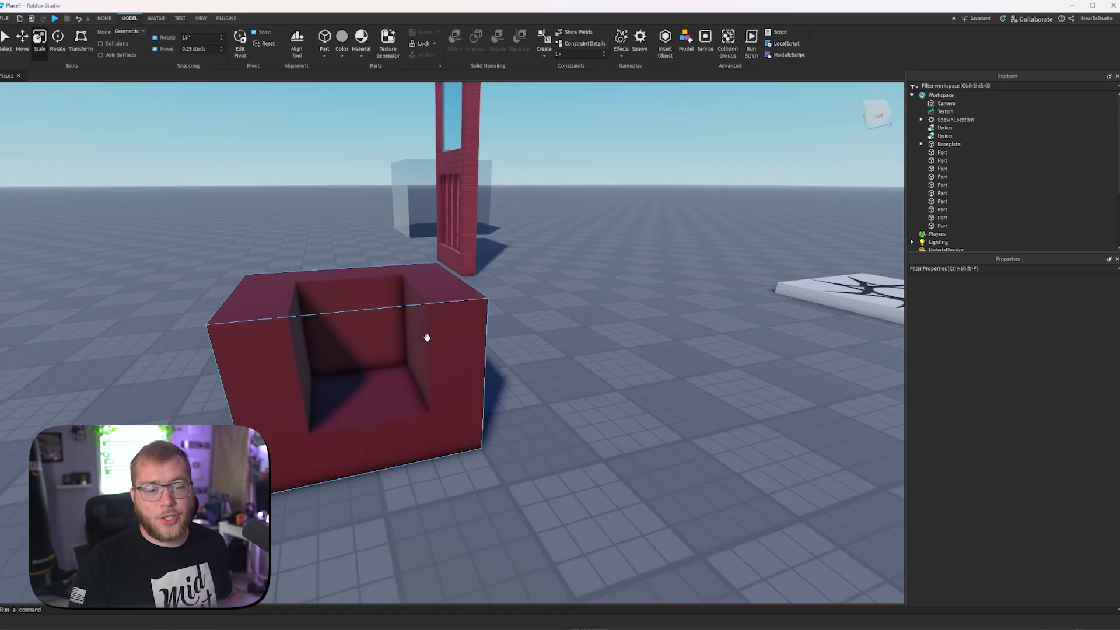
# Step: Insert a block part in front of the armchair and scale it into a base 4 studs deep and 8 studs wide
pyautogui.moveTo(463, 349); pyautogui.dragTo(485, 310, button='right')
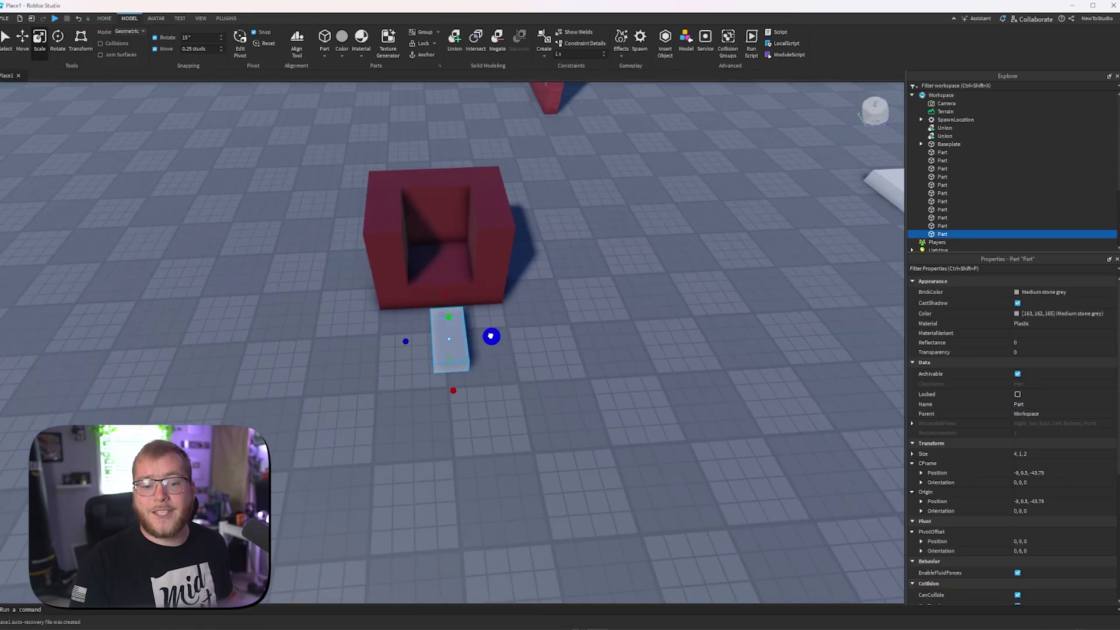
pyautogui.keyDown('ctrl'); pyautogui.moveTo(491, 335); pyautogui.dragTo(538, 324); pyautogui.keyUp('ctrl')
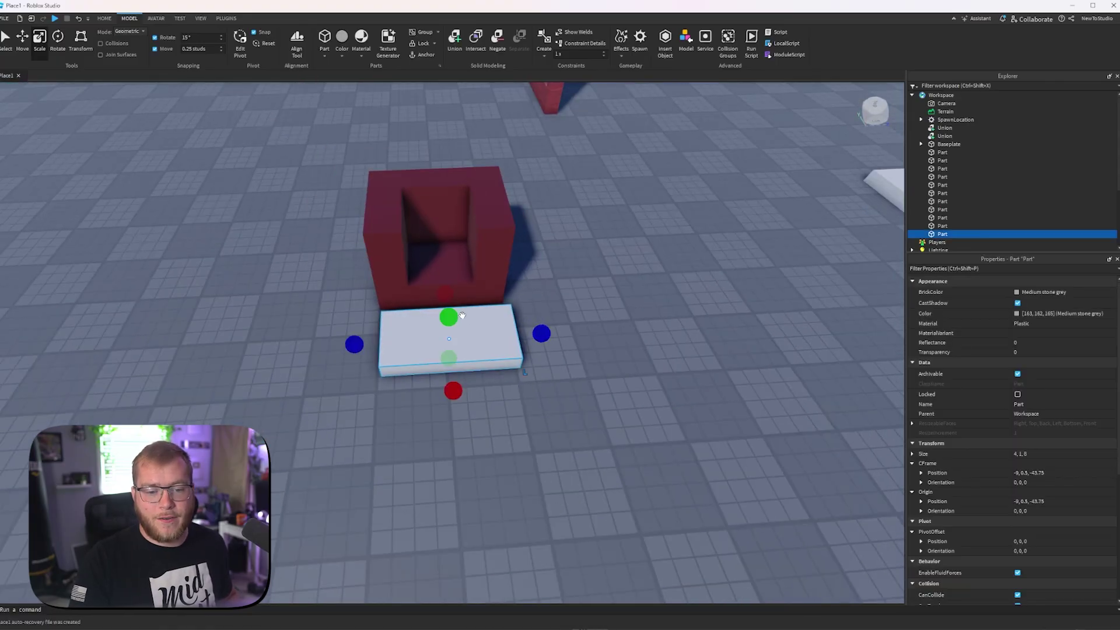
pyautogui.moveTo(450, 316); pyautogui.dragTo(449, 308)
# Step: Duplicate and rescale the base part three times to form the backrest and both arms of a second armchair
pyautogui.hotkey('ctrl', 'd')
pyautogui.moveTo(543, 331); pyautogui.dragTo(383, 260)
pyautogui.hotkey('ctrl', 'd')
pyautogui.moveTo(390, 371); pyautogui.dragTo(390, 327)
pyautogui.moveTo(433, 296); pyautogui.dragTo(540, 289)
pyautogui.hotkey('ctrl', 'd')
pyautogui.moveTo(350, 297); pyautogui.dragTo(469, 287)
pyautogui.click(580, 363)
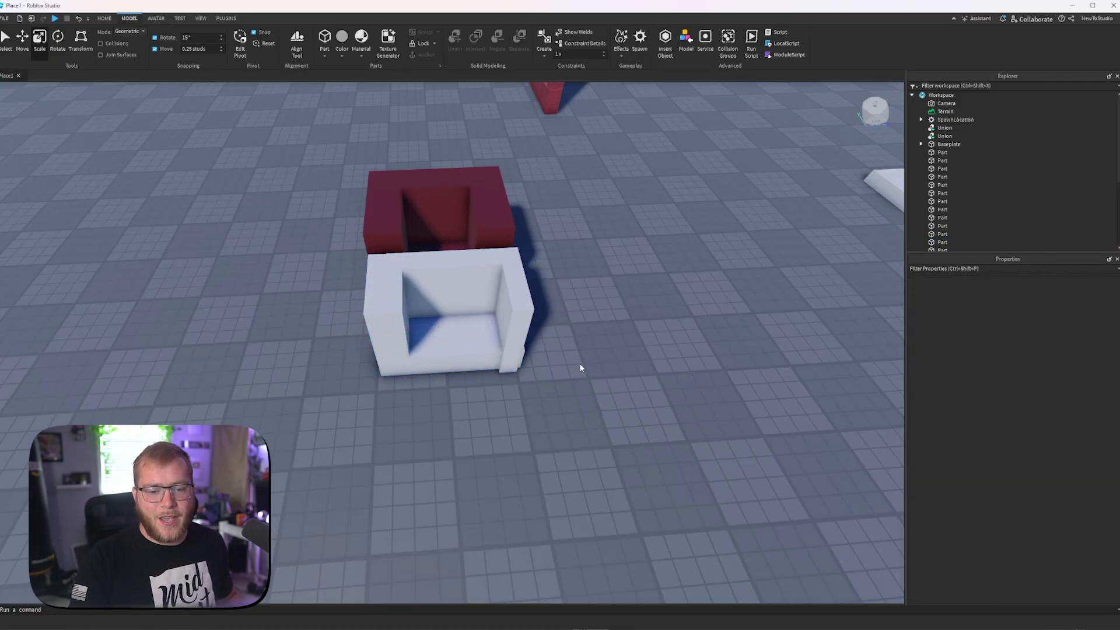
# Step: Delete the four white parts of the second armchair, keeping the Cocoa union
pyautogui.scroll(5, 579, 364)
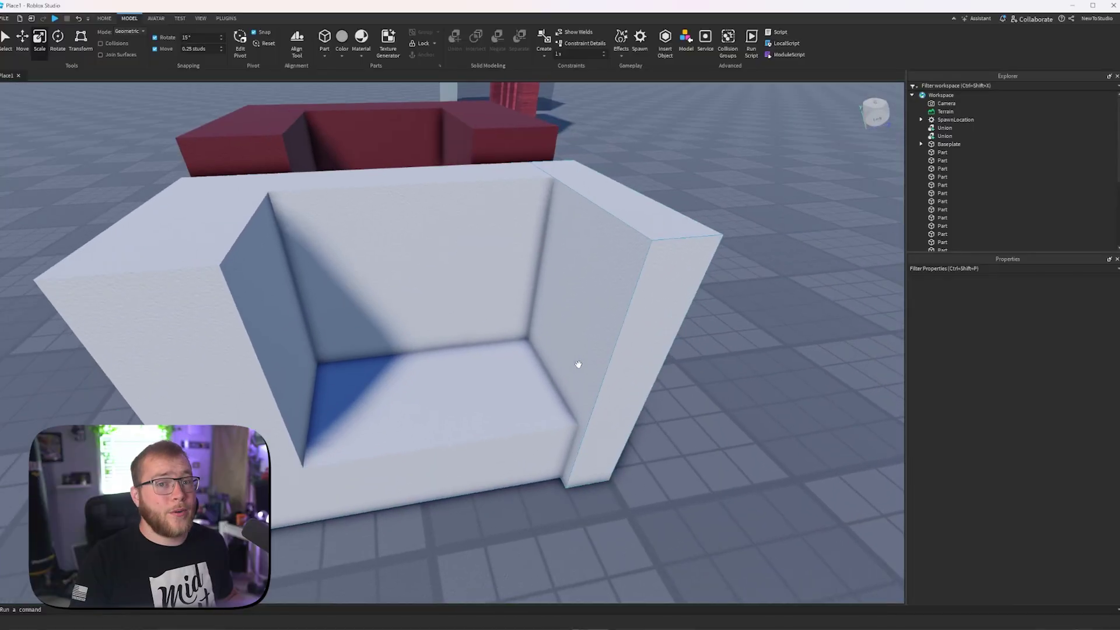
pyautogui.moveTo(579, 364); pyautogui.dragTo(577, 365, button='right')
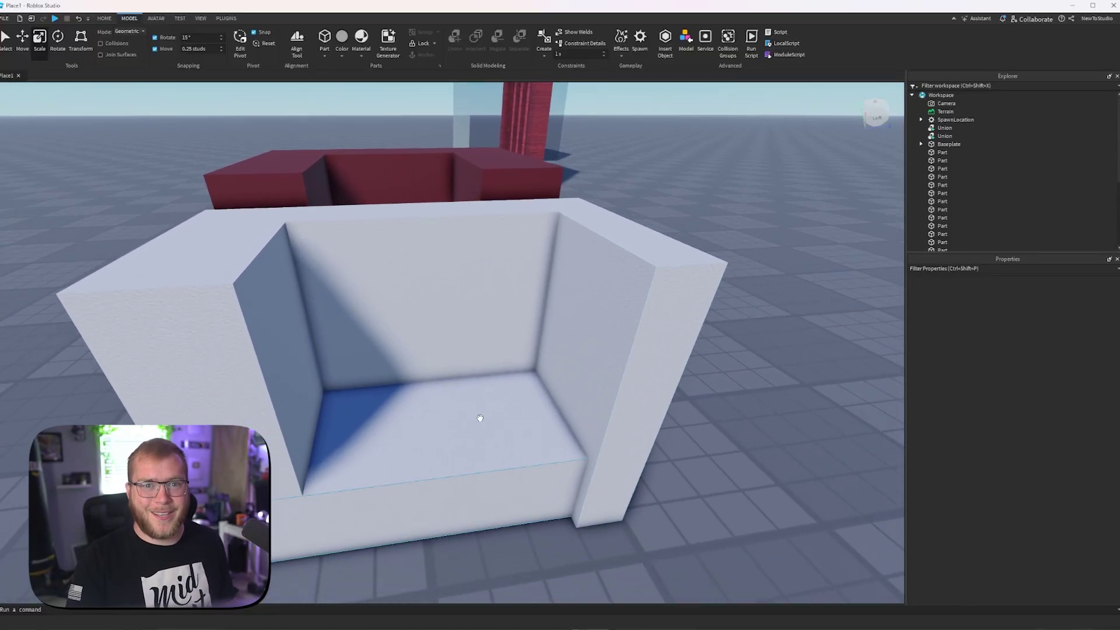
pyautogui.scroll(-10, 547, 415)
pyautogui.moveTo(365, 240); pyautogui.dragTo(520, 380)
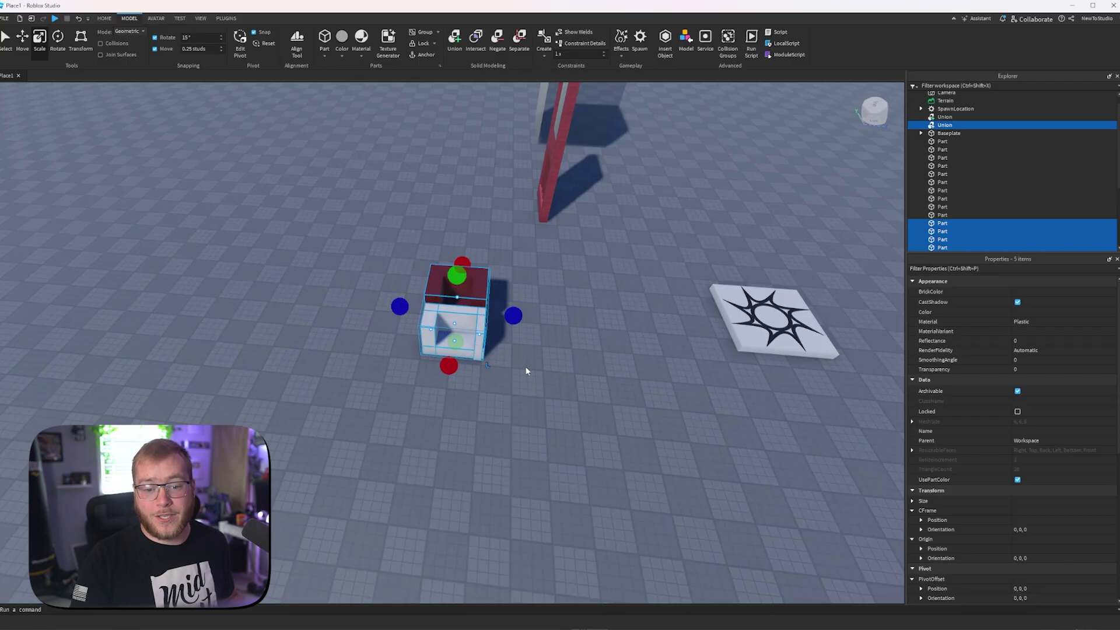
pyautogui.click(498, 369)
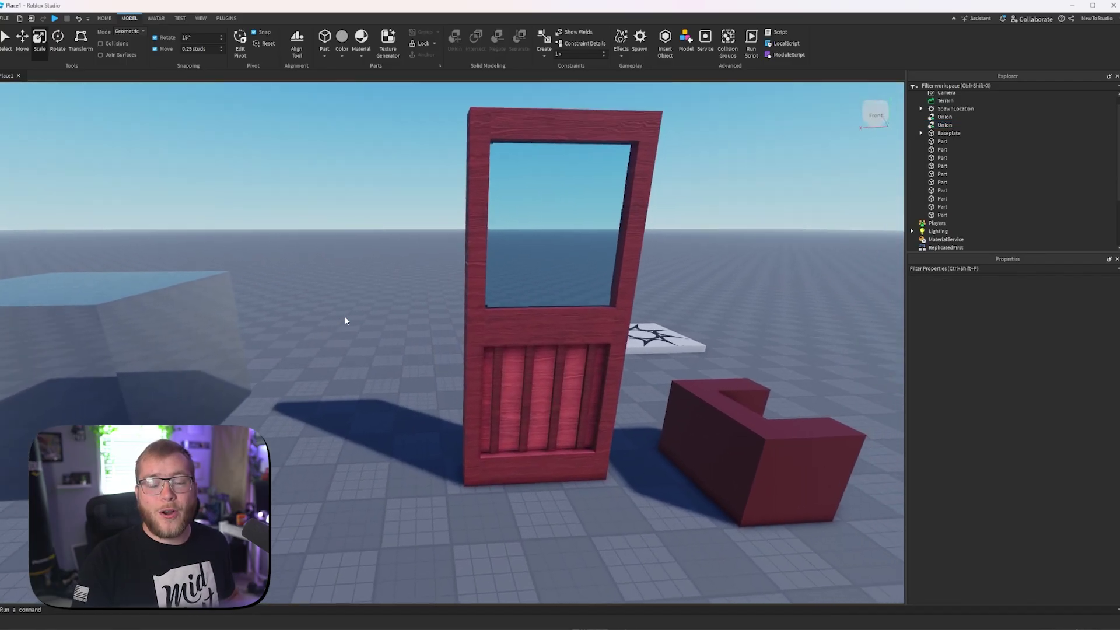
pyautogui.scroll(-3, 341, 315)
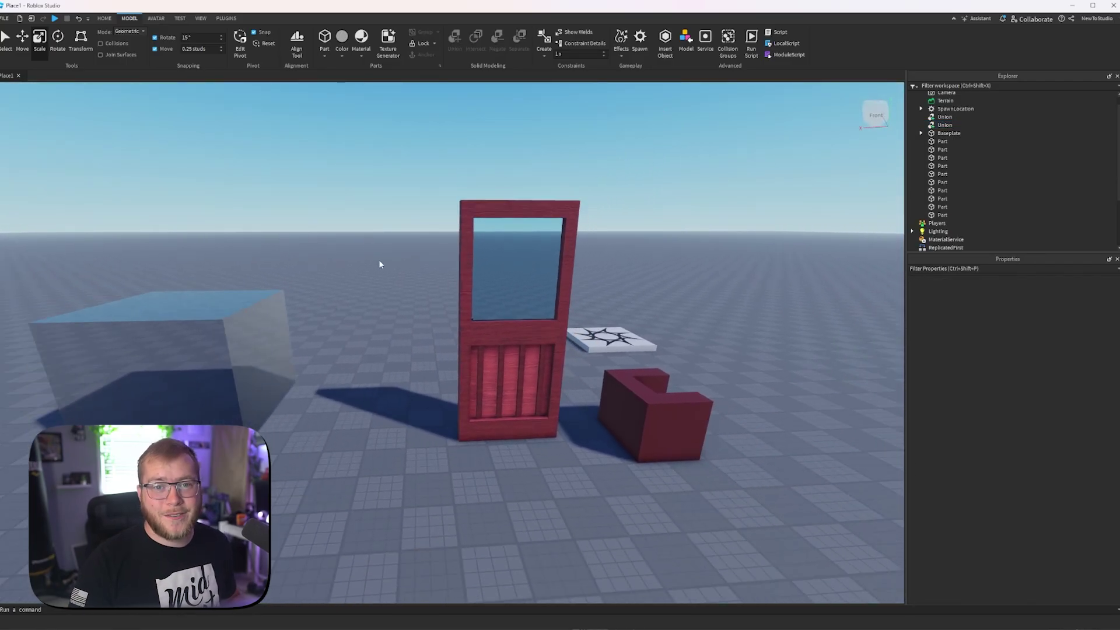
pyautogui.moveTo(505, 295); pyautogui.dragTo(505, 295, button='right')
pyautogui.scroll(2, 506, 296)
pyautogui.scroll(-3, 505, 295)
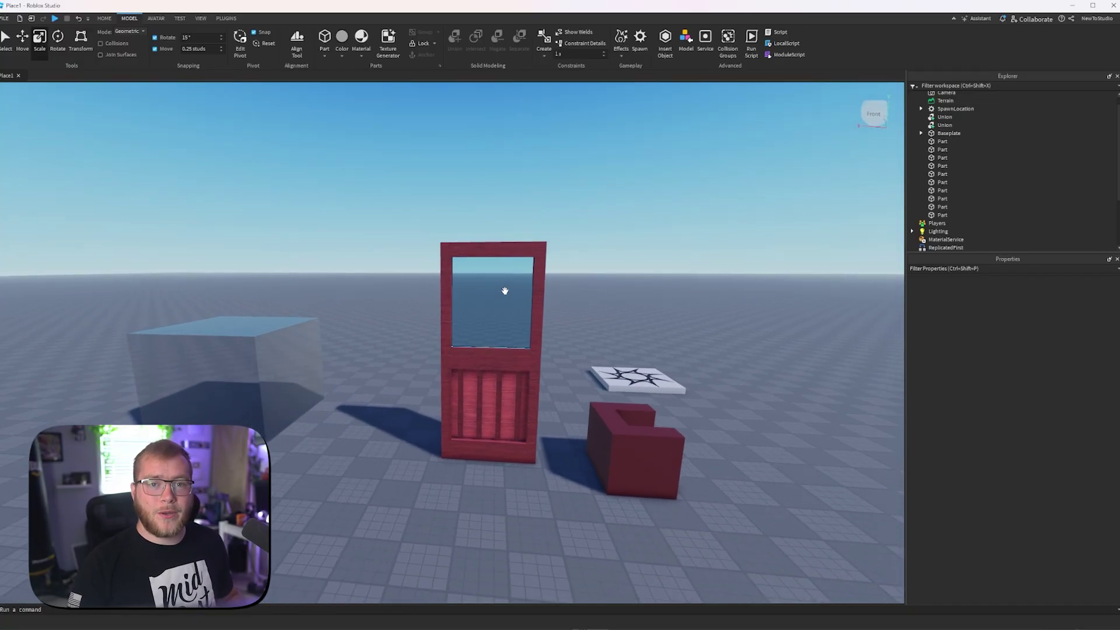